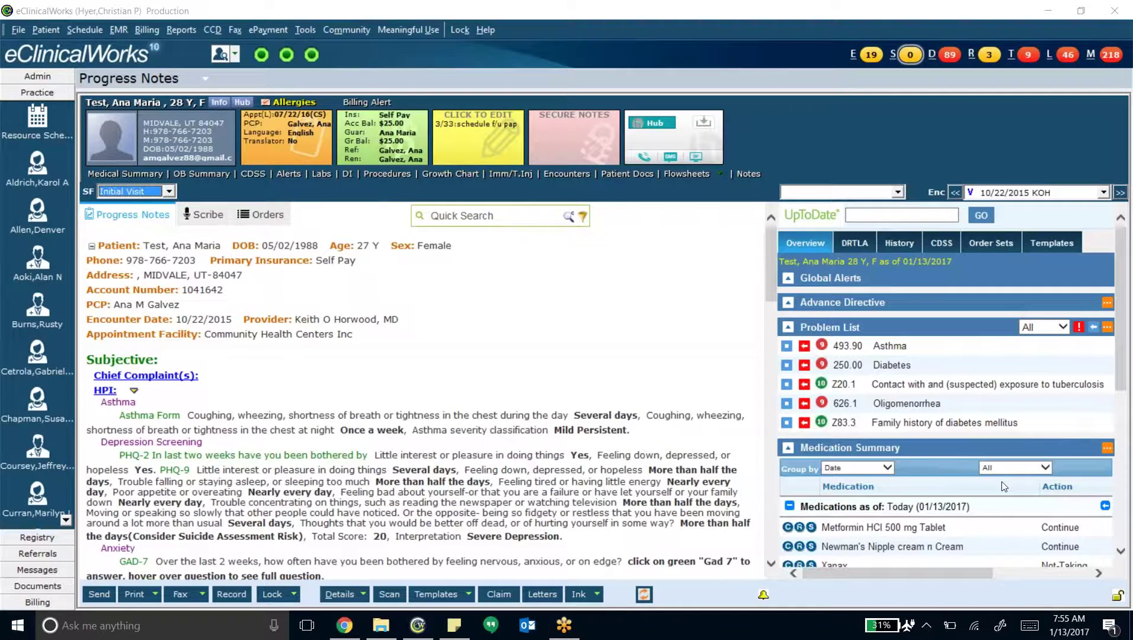
# Open Copy And Merge Templates, preview the *CAG- nasal injury template, and close the Viewer
pyautogui.click(646, 315)
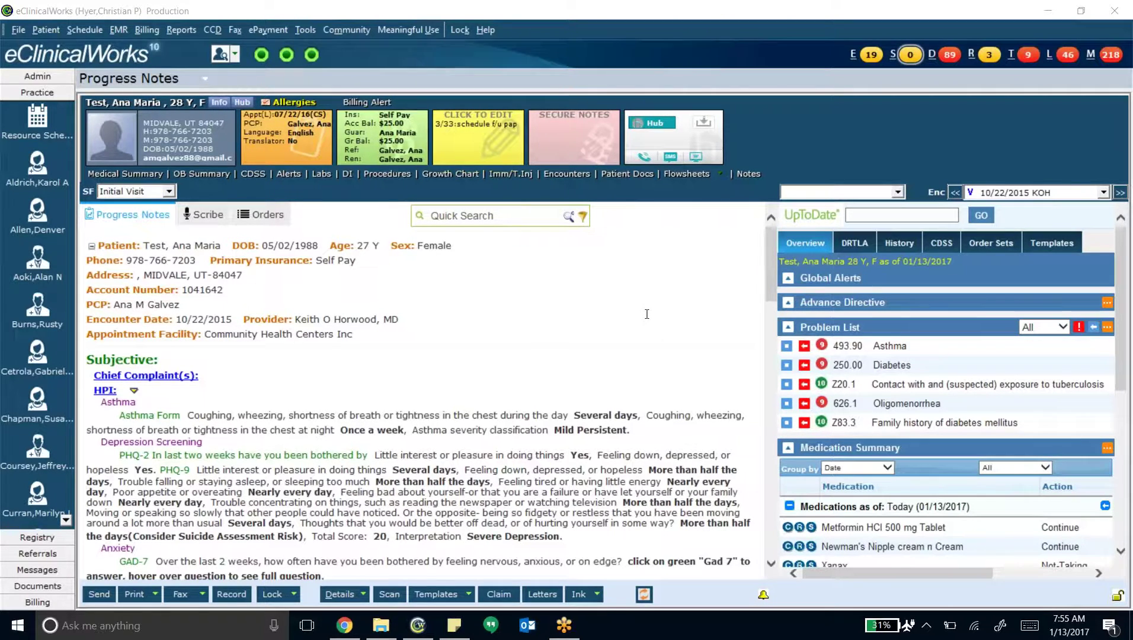
pyautogui.click(435, 594)
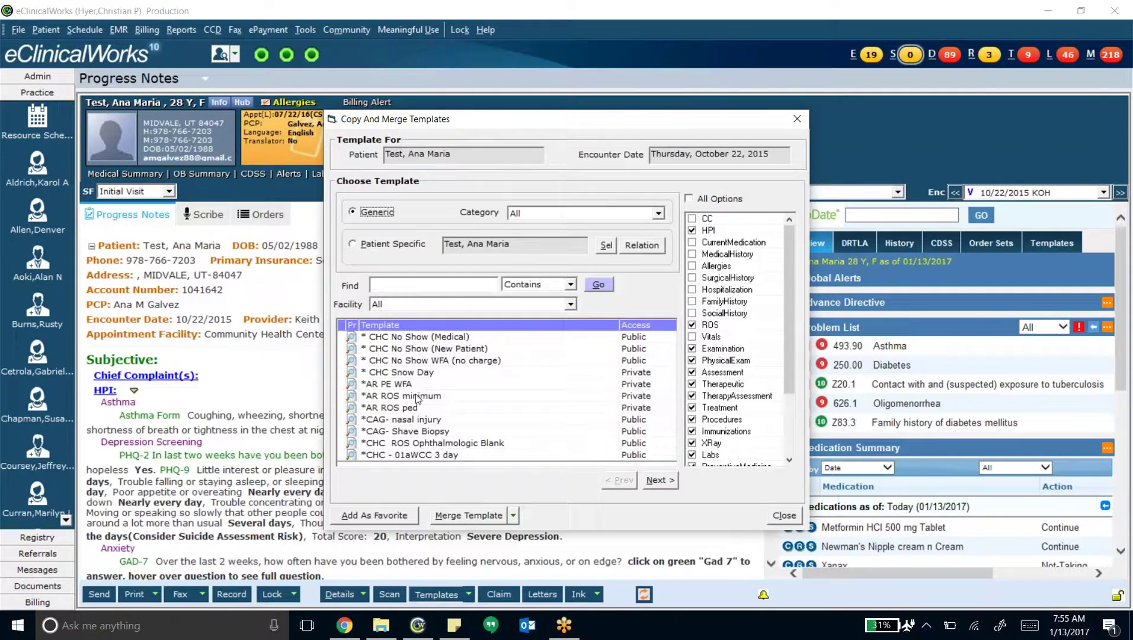
pyautogui.click(351, 421)
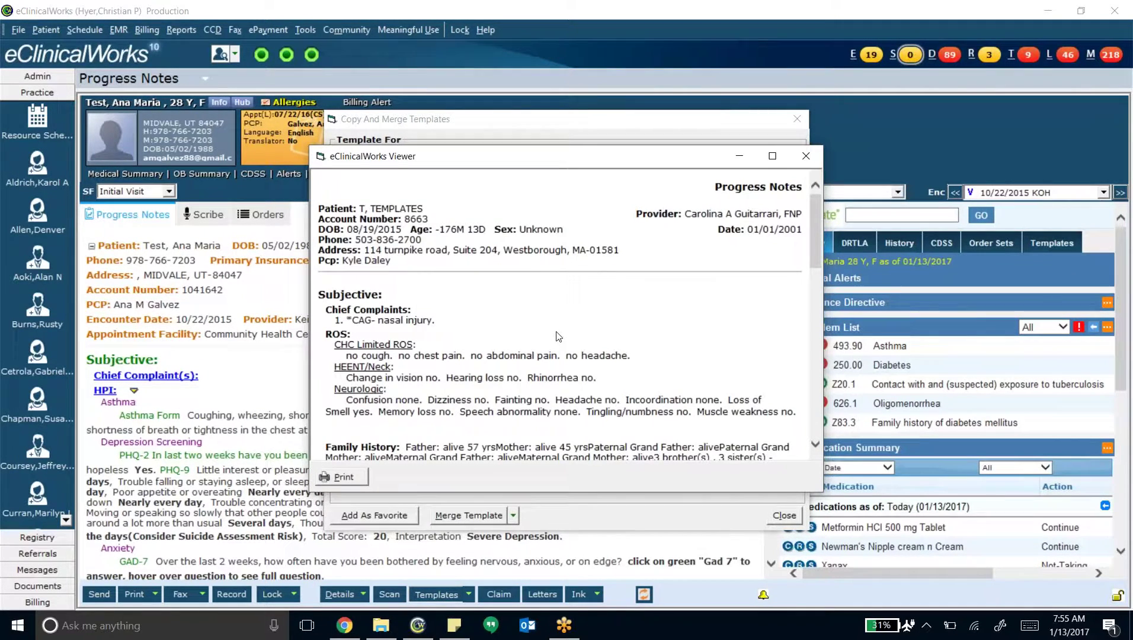
pyautogui.scroll(-5, 558, 337)
pyautogui.scroll(5, 558, 338)
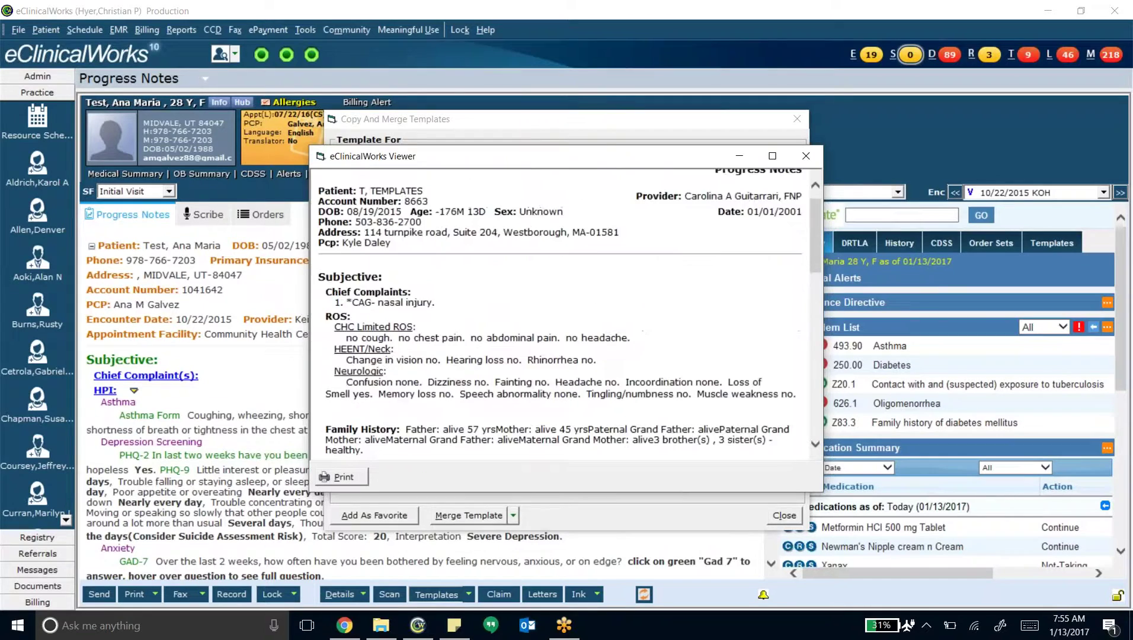
pyautogui.scroll(-6, 559, 341)
pyautogui.scroll(-4, 559, 343)
pyautogui.click(806, 156)
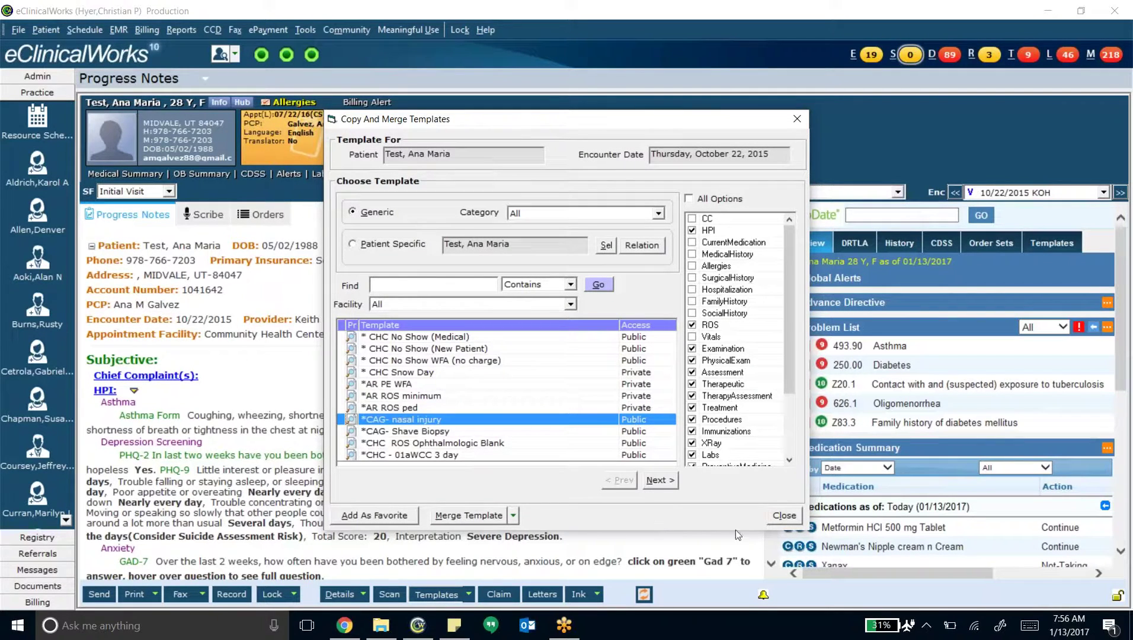
# Close the merge window and filter My Favorite Templates by 'mouth', leaving CH Mouth complaint
pyautogui.click(800, 517)
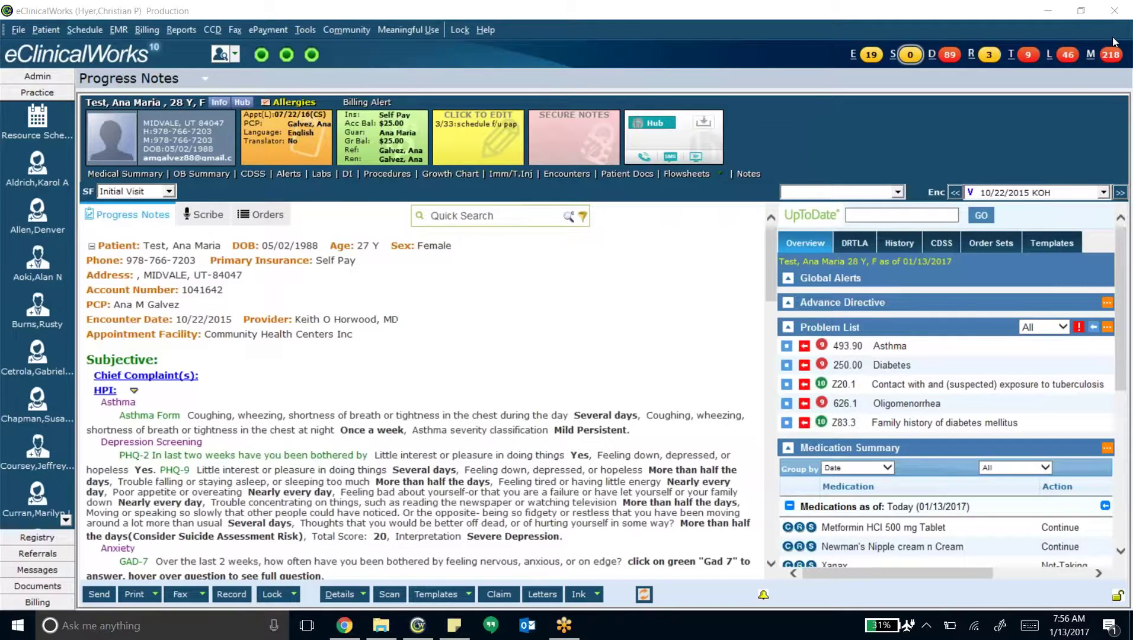
pyautogui.click(1060, 241)
pyautogui.scroll(-20, 924, 437)
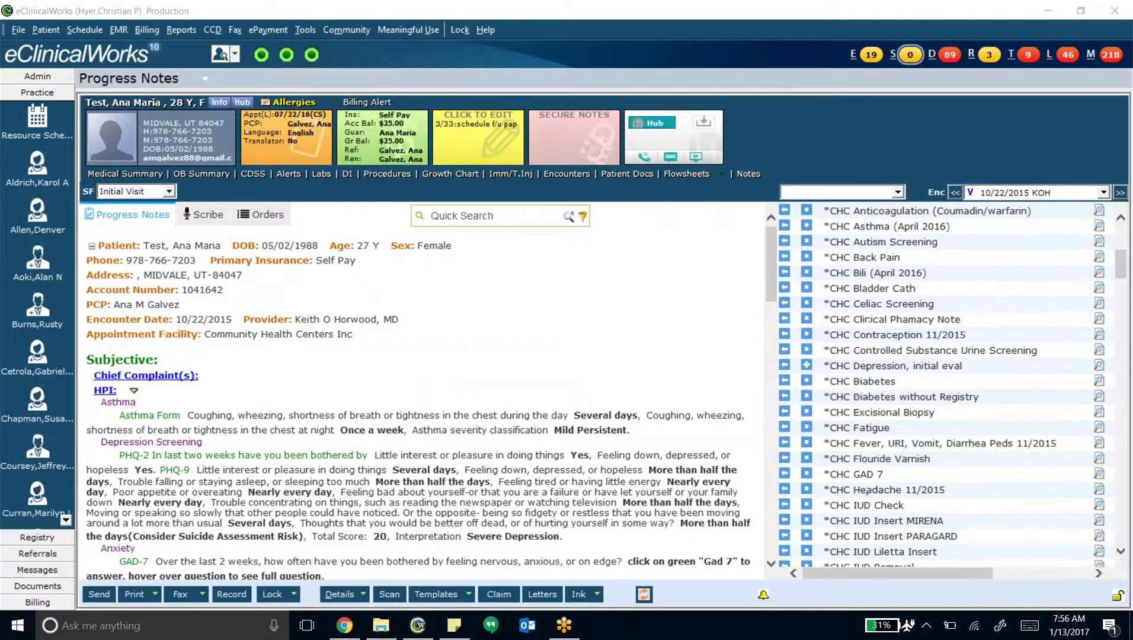
pyautogui.scroll(20, 924, 436)
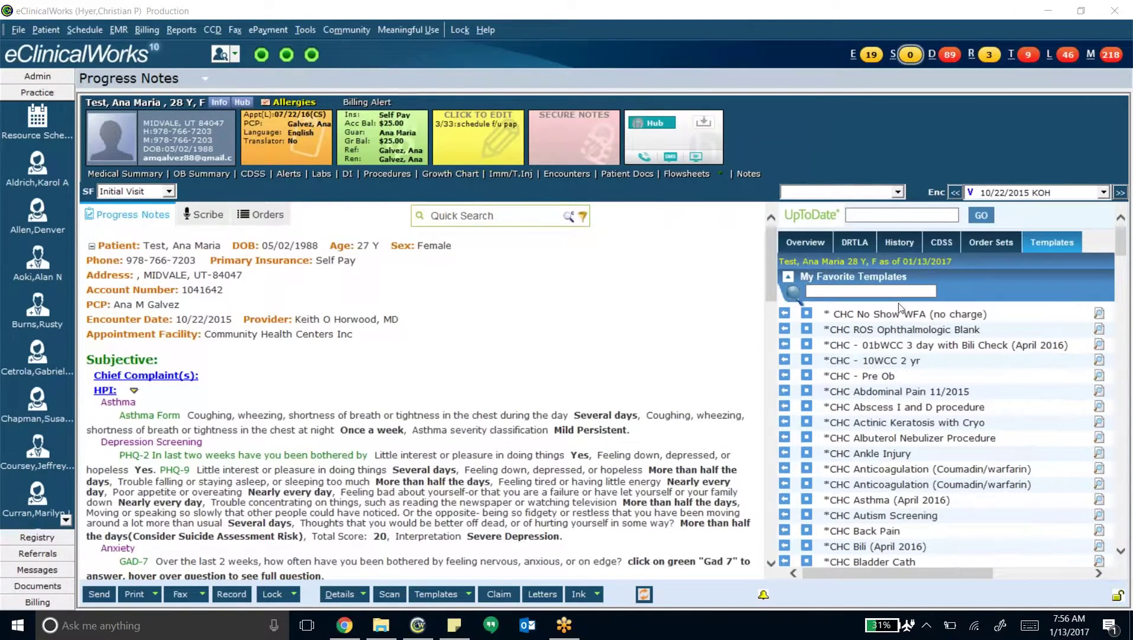
pyautogui.click(895, 290)
pyautogui.write('mouth')
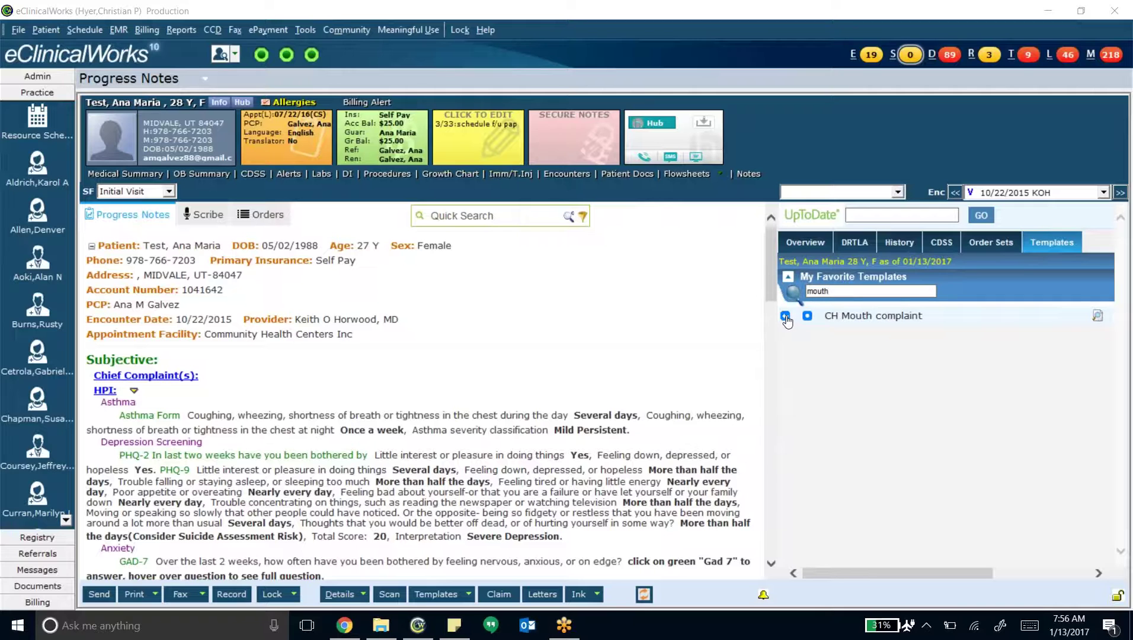
# Merge CH Mouth complaint into the note, adding 'Mouth: c/o sores' to the HPI
pyautogui.click(786, 318)
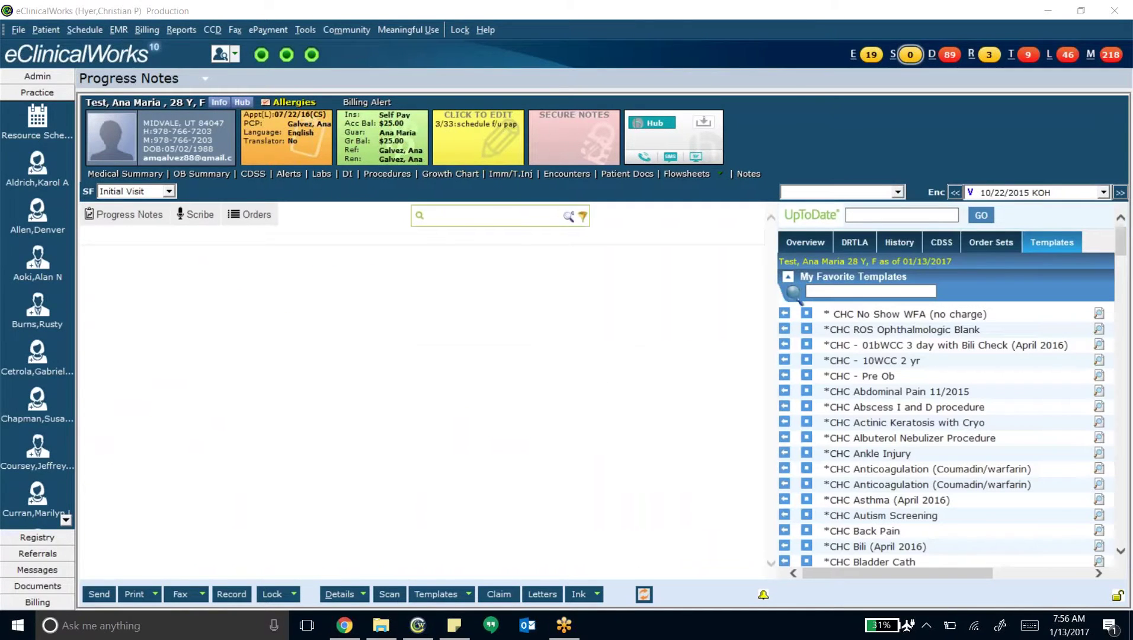
pyautogui.scroll(-5, 544, 358)
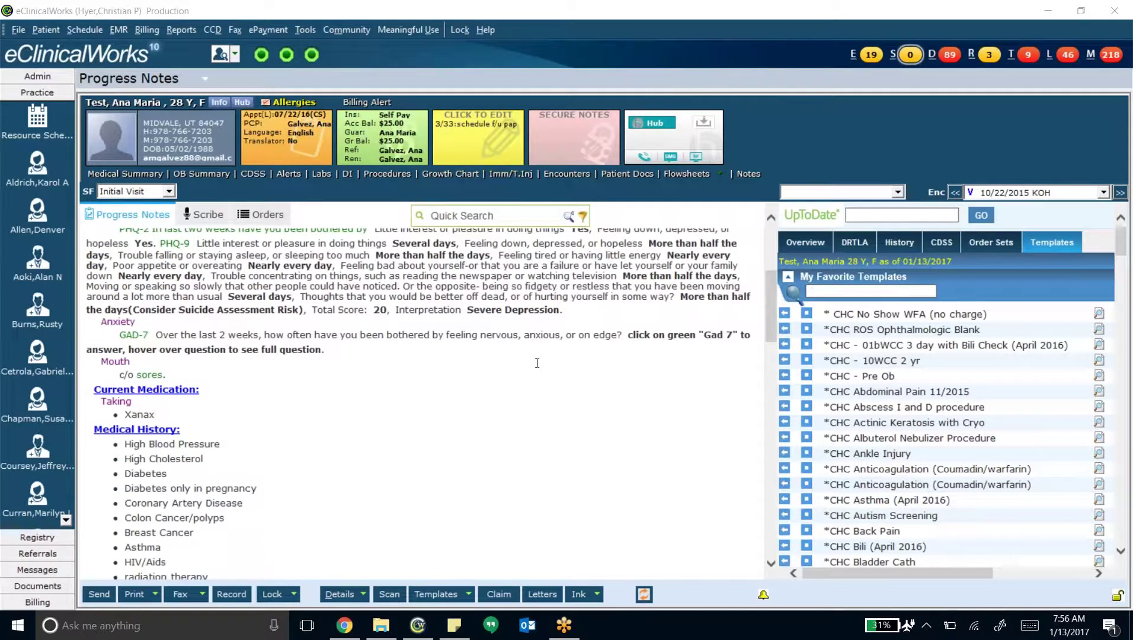
pyautogui.scroll(5, 537, 362)
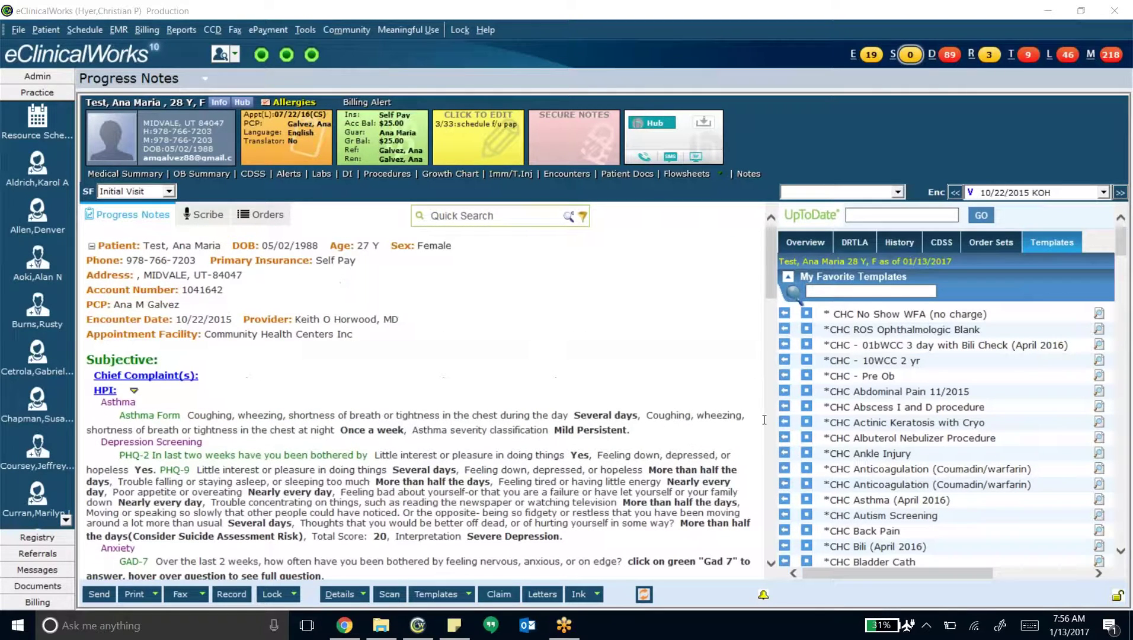
pyautogui.click(867, 293)
# Filter favorites by 'treat' and scroll the note down to the HEENT/Neck ROS section
pyautogui.write('treat')
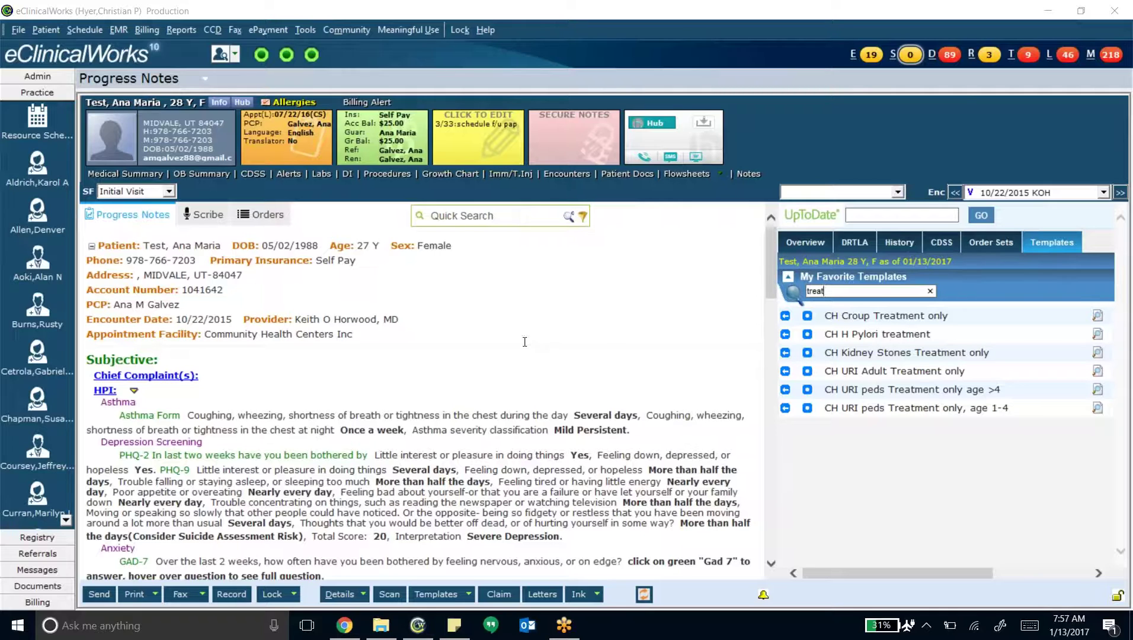
pyautogui.scroll(-10, 524, 342)
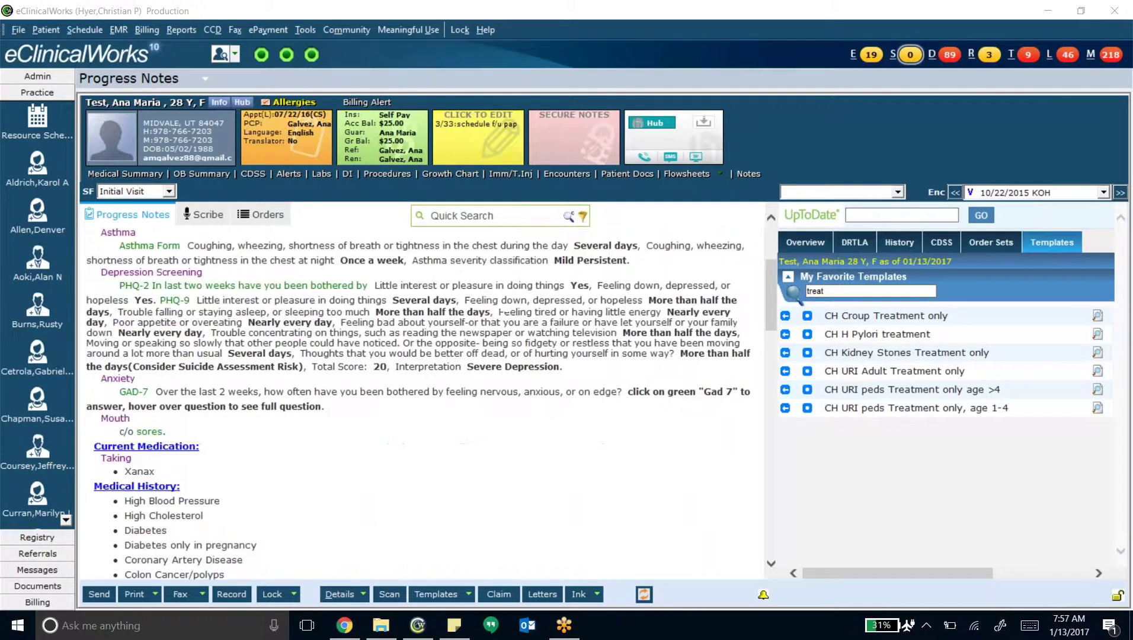
pyautogui.scroll(-4, 526, 353)
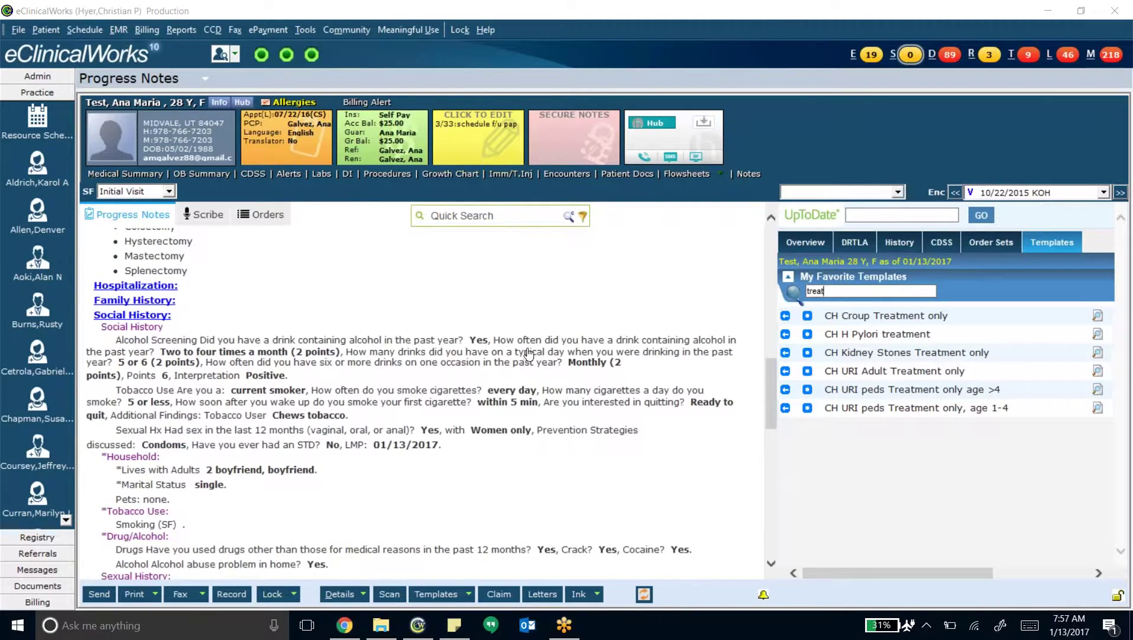
pyautogui.scroll(-2, 526, 353)
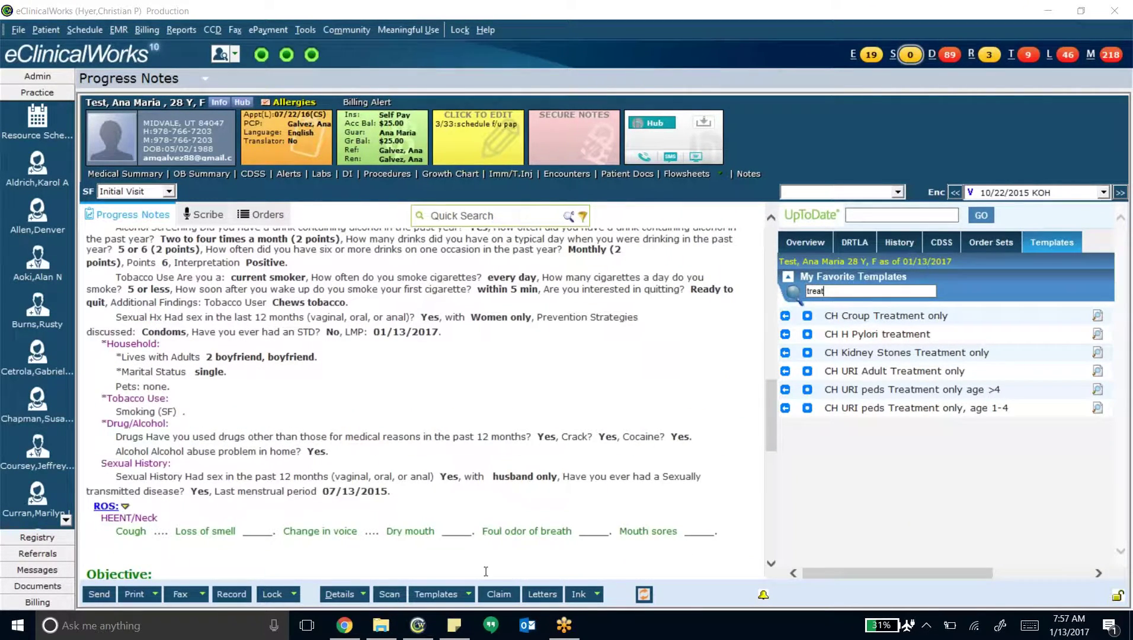
# Open Templates List... from the Templates dropdown, then its Configure My Favorites window
pyautogui.click(469, 594)
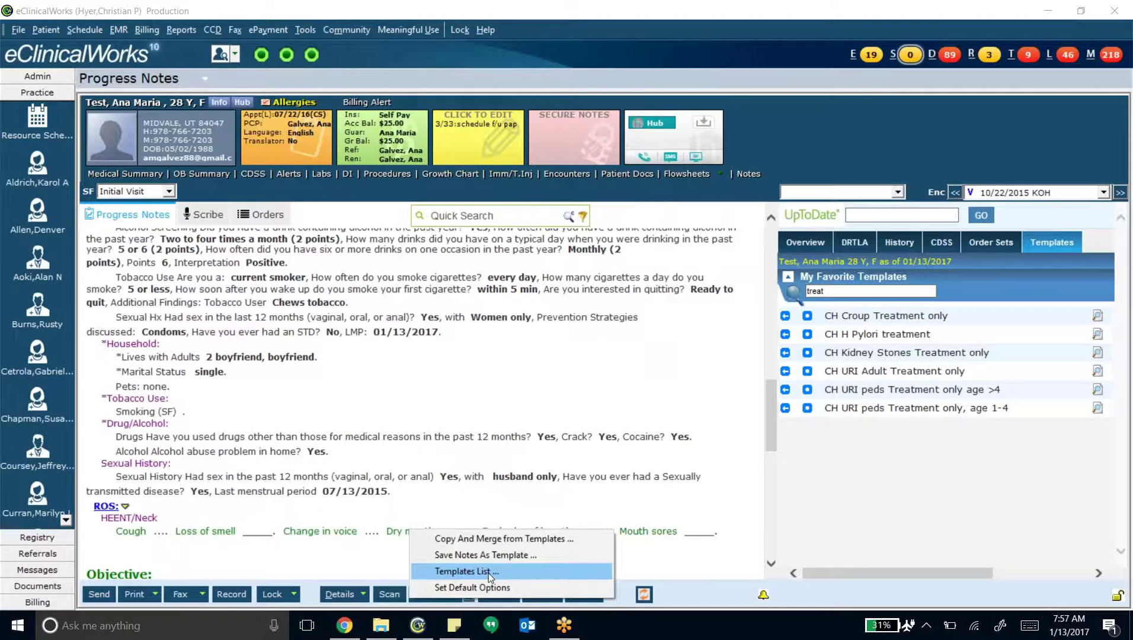
pyautogui.click(489, 571)
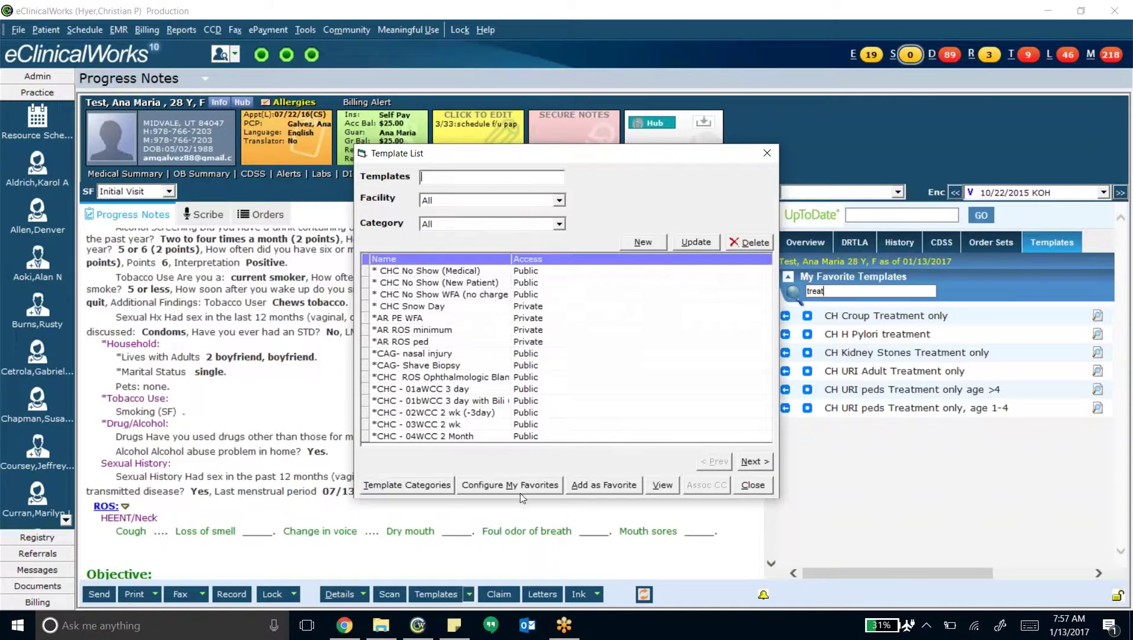
pyautogui.click(523, 490)
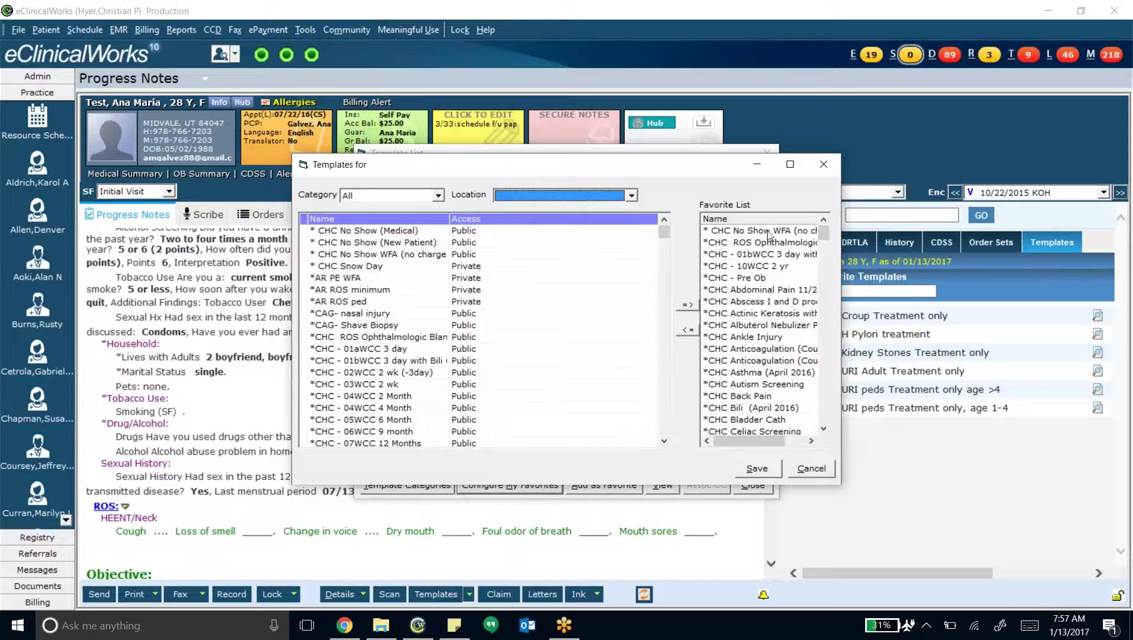
# Remove * CHC No Show WFA (no charge) from the Favorite List
pyautogui.click(828, 261)
pyautogui.click(824, 235)
pyautogui.click(762, 232)
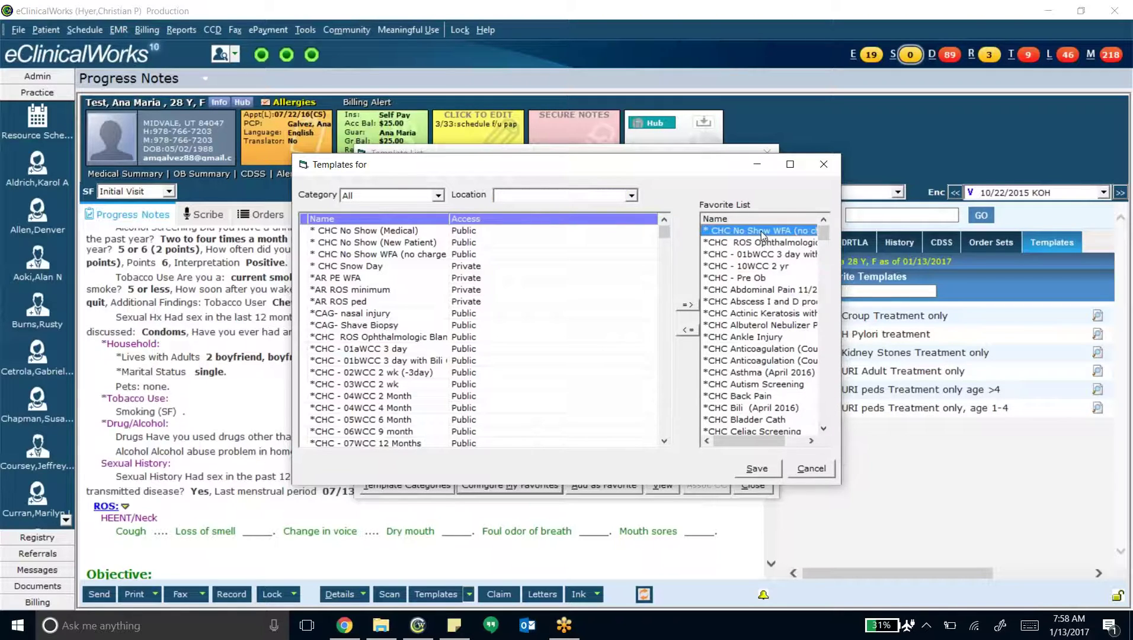
pyautogui.click(688, 331)
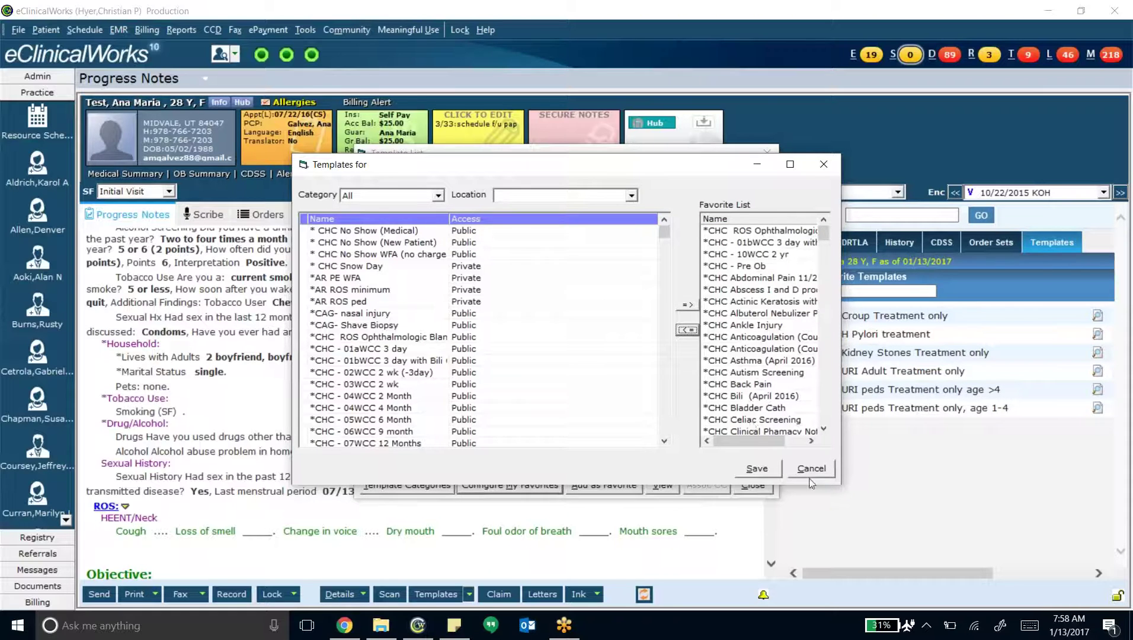
# Select *CHC ROS HEENT/Neck Blank in the full template list
pyautogui.scroll(-1, 444, 300)
pyautogui.scroll(-15, 443, 300)
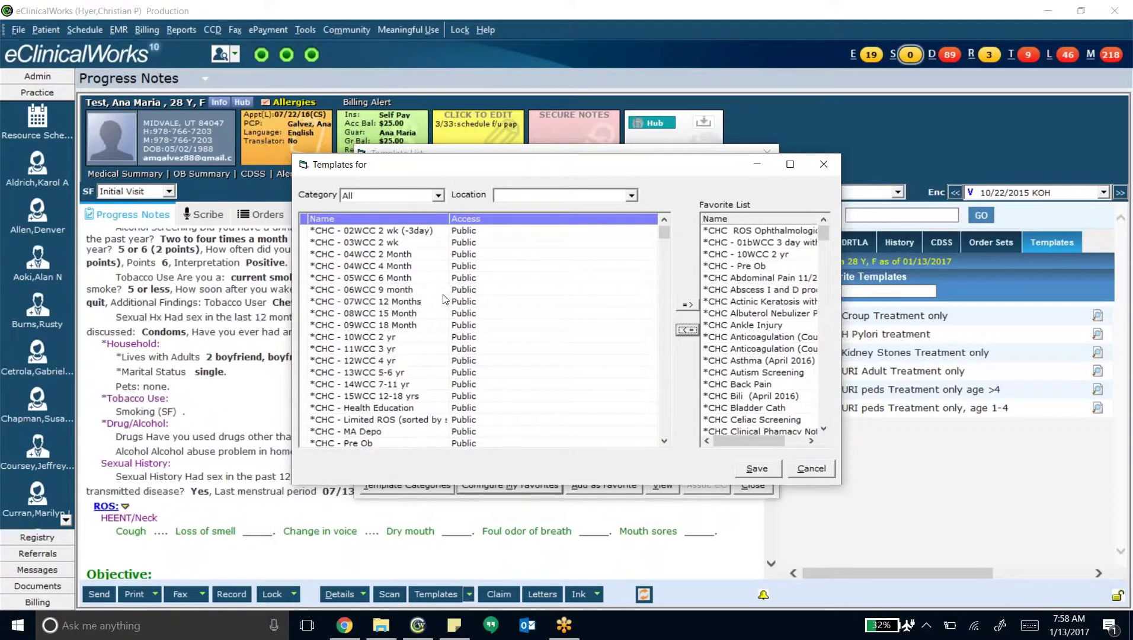
pyautogui.scroll(-15, 410, 350)
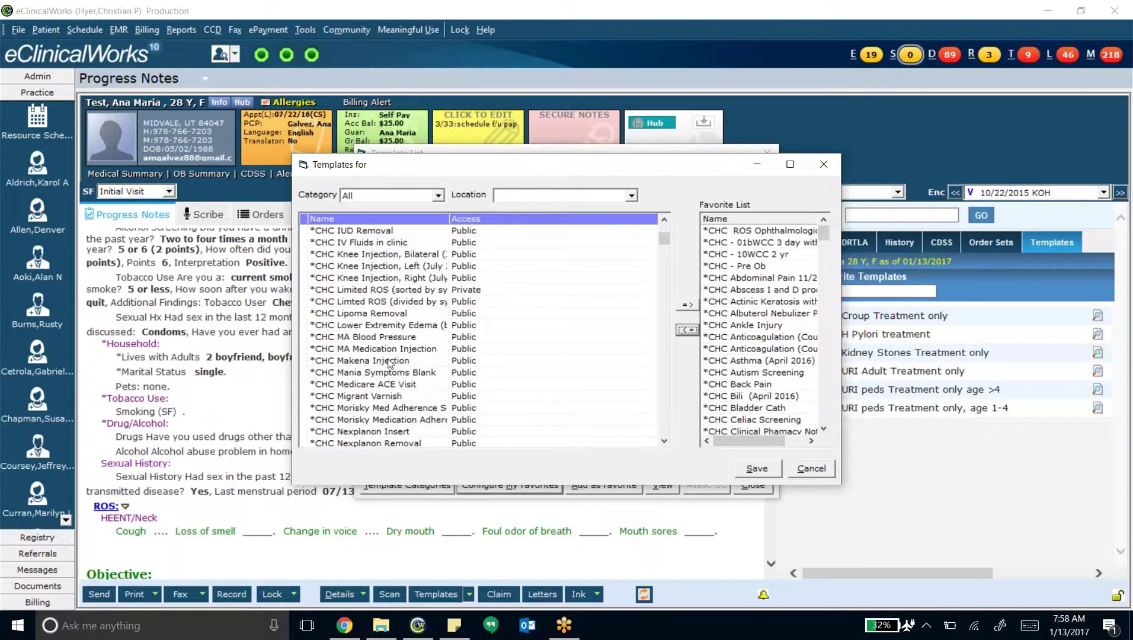
pyautogui.click(390, 373)
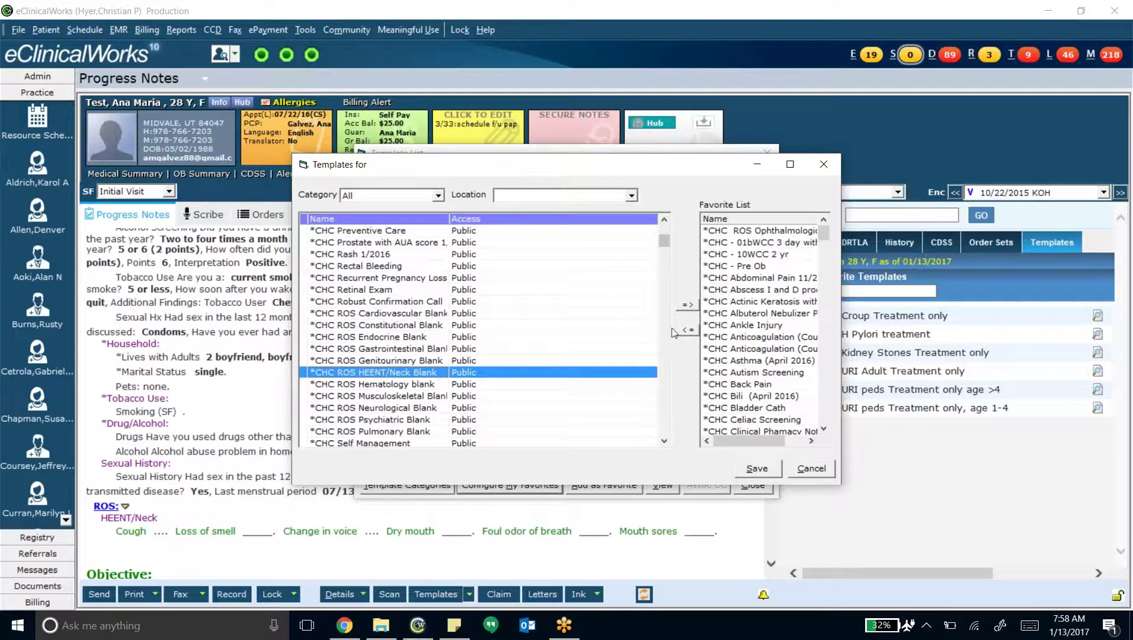
pyautogui.scroll(-15, 444, 364)
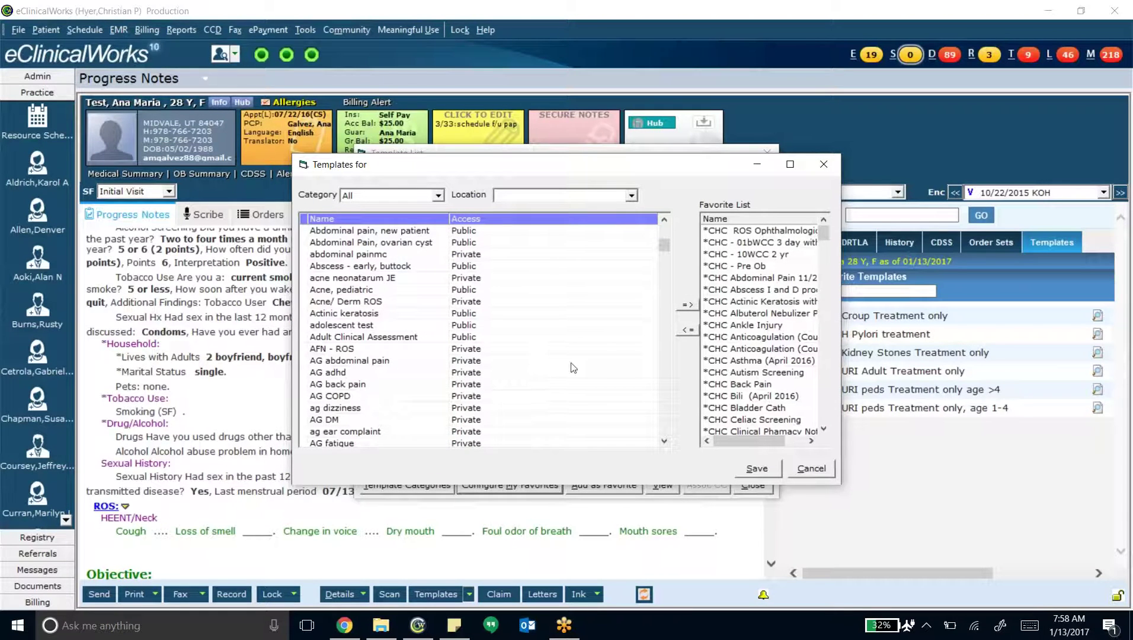
pyautogui.scroll(12, 432, 388)
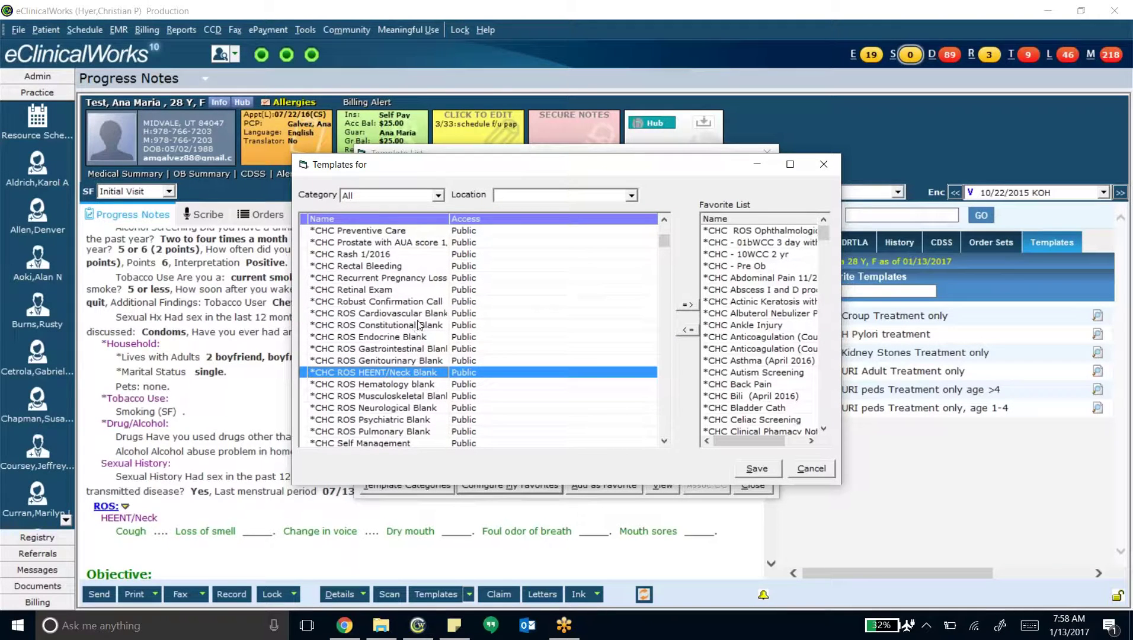
pyautogui.scroll(3, 418, 329)
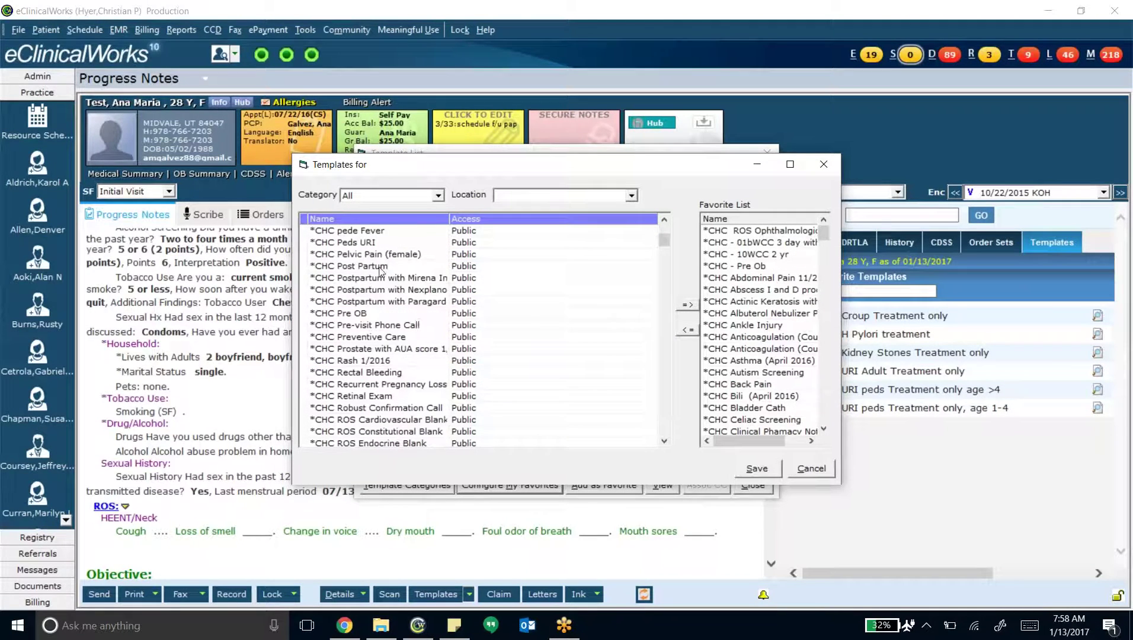
# Select the templates from *CHC pede Fever to *CHC Robust Confirmation Call, then reselect pede Fever
pyautogui.click(374, 233)
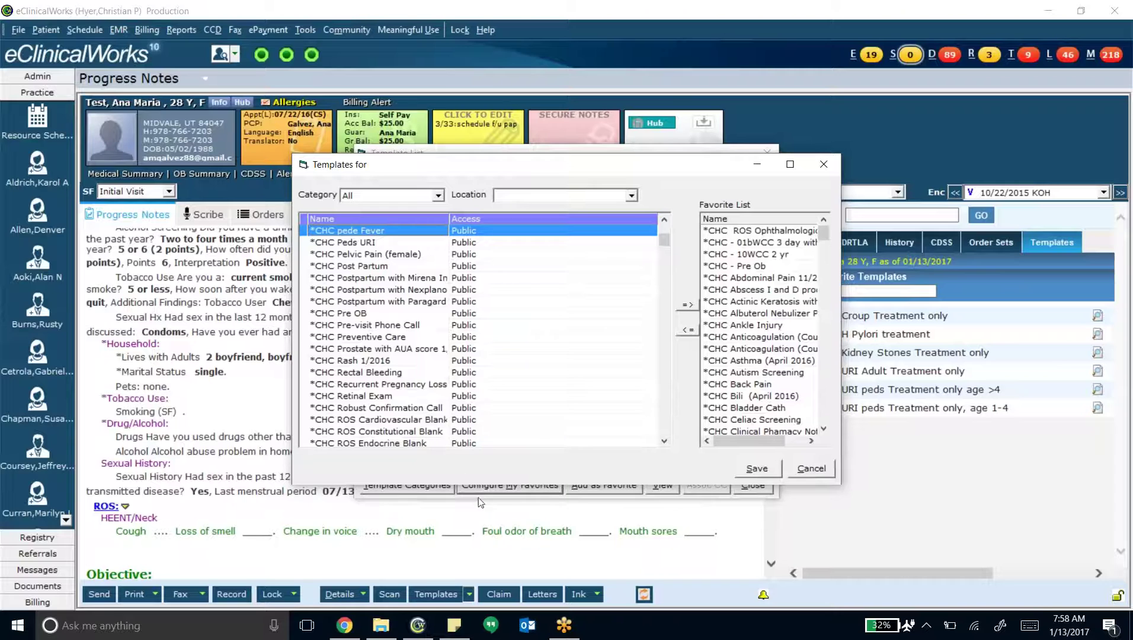
pyautogui.click(408, 408)
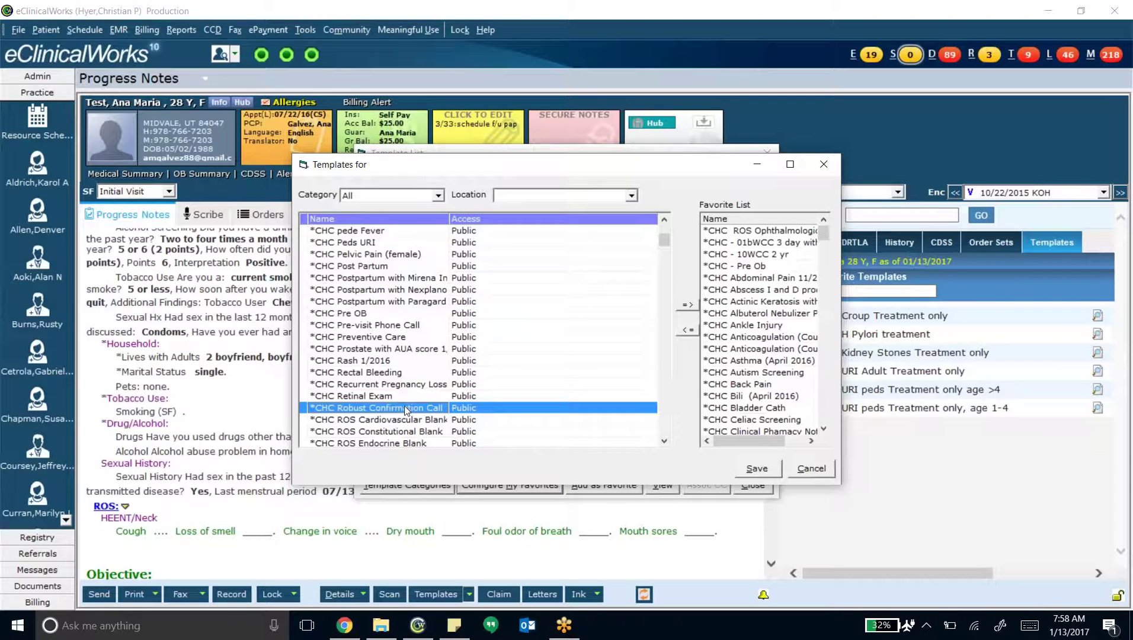
pyautogui.keyDown('shift'); pyautogui.click(386, 235); pyautogui.keyUp('shift')
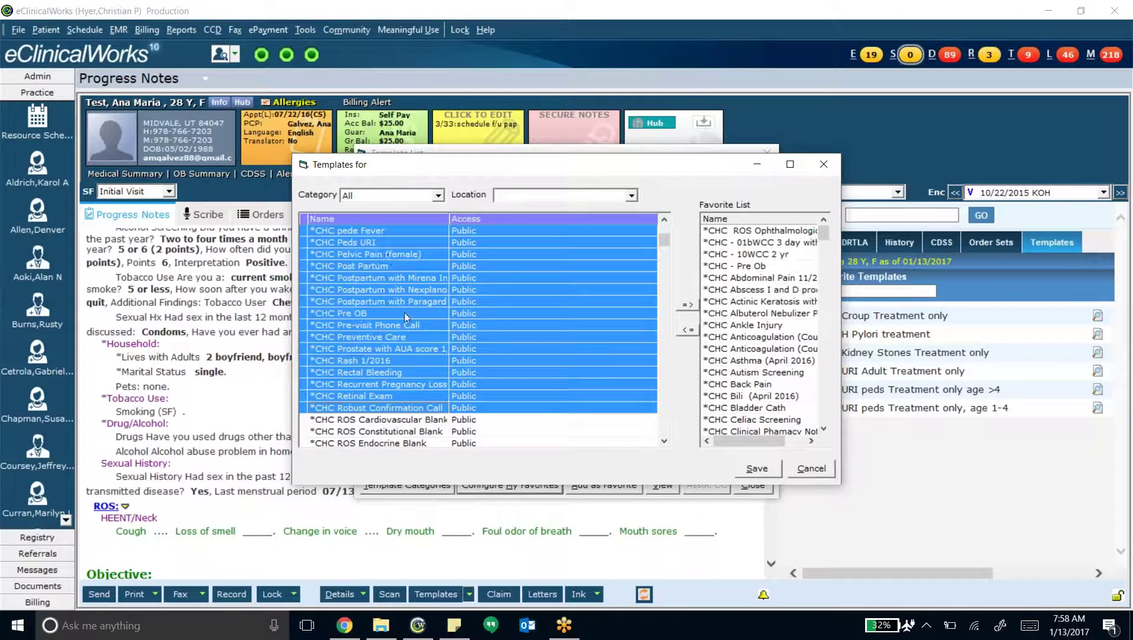
pyautogui.click(492, 431)
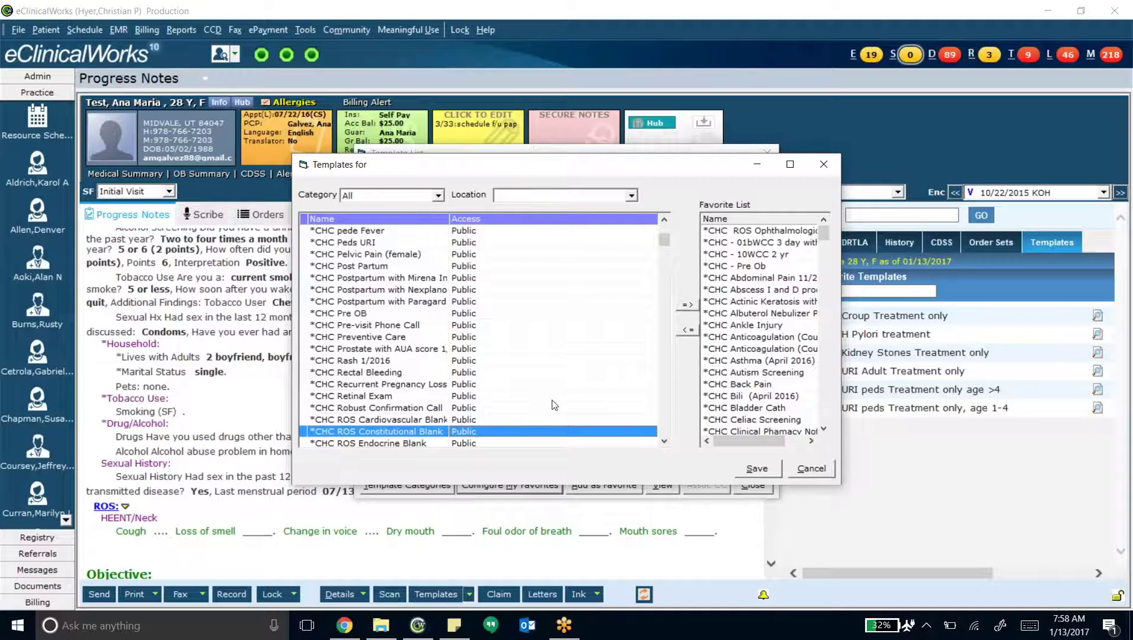
pyautogui.click(392, 232)
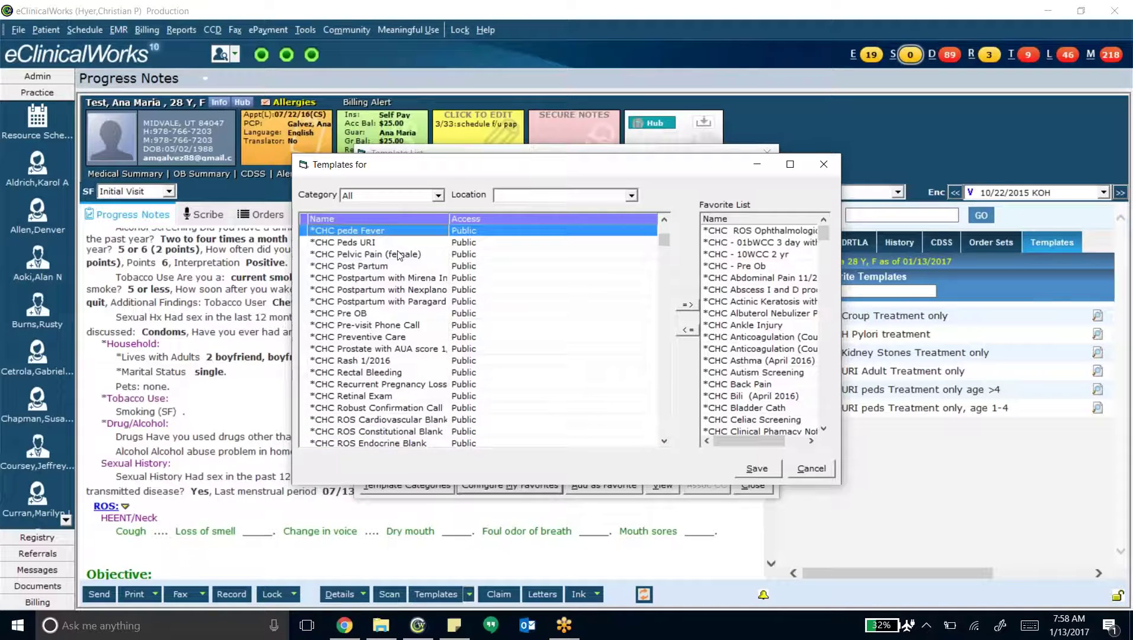
# Select every available template, from * CHC No Show (Medical) through Wise Woman Follow-up
pyautogui.click(664, 220)
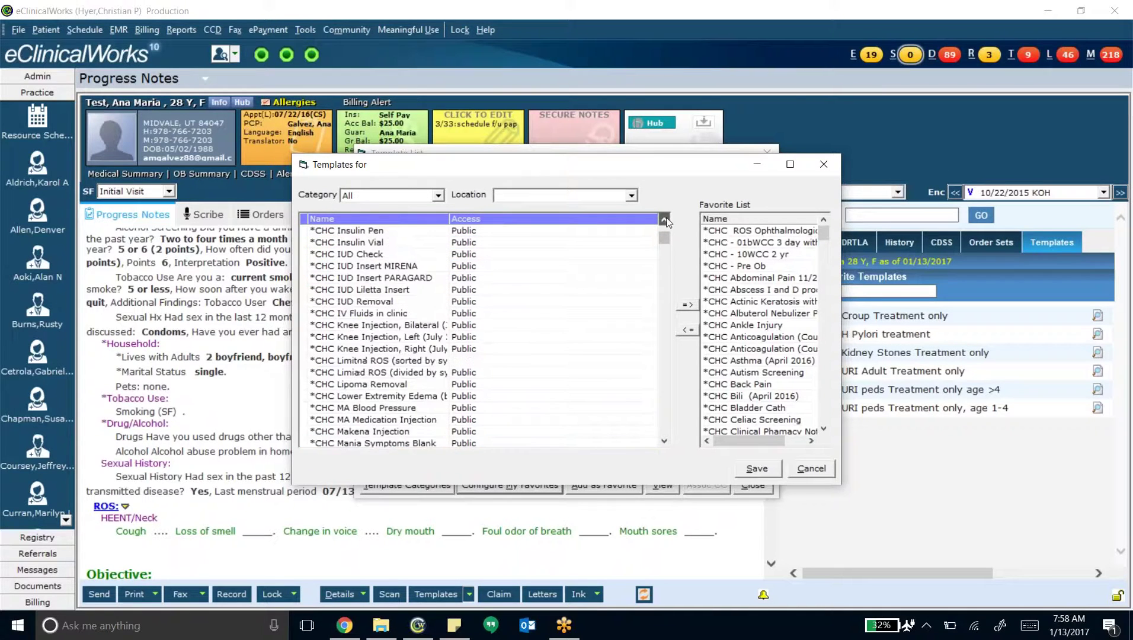
pyautogui.scroll(15, 667, 221)
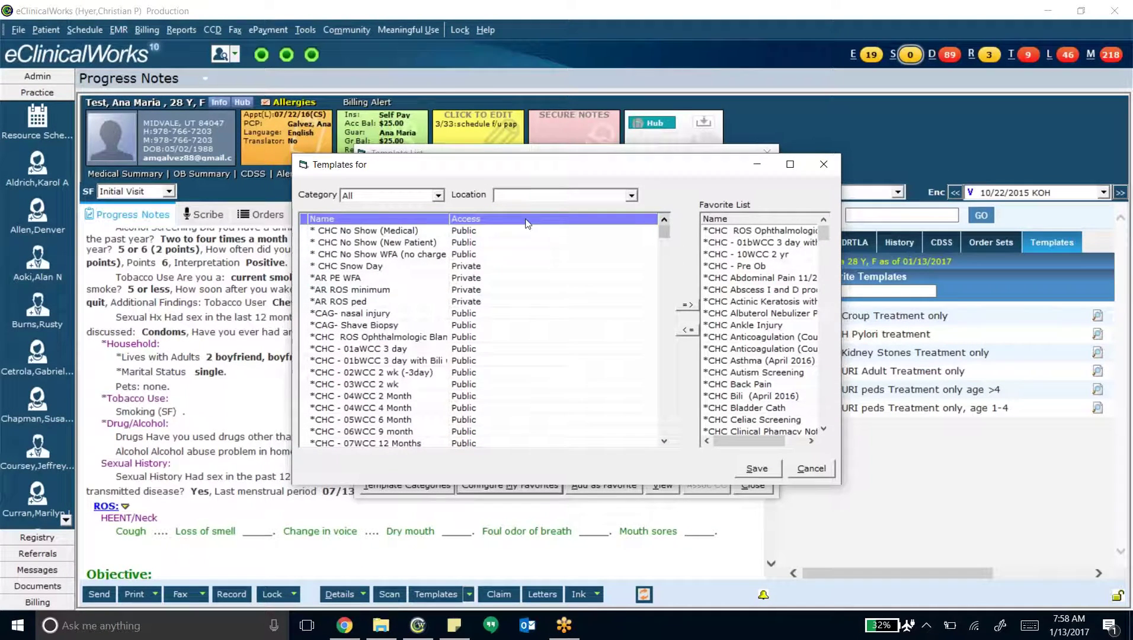
pyautogui.click(408, 231)
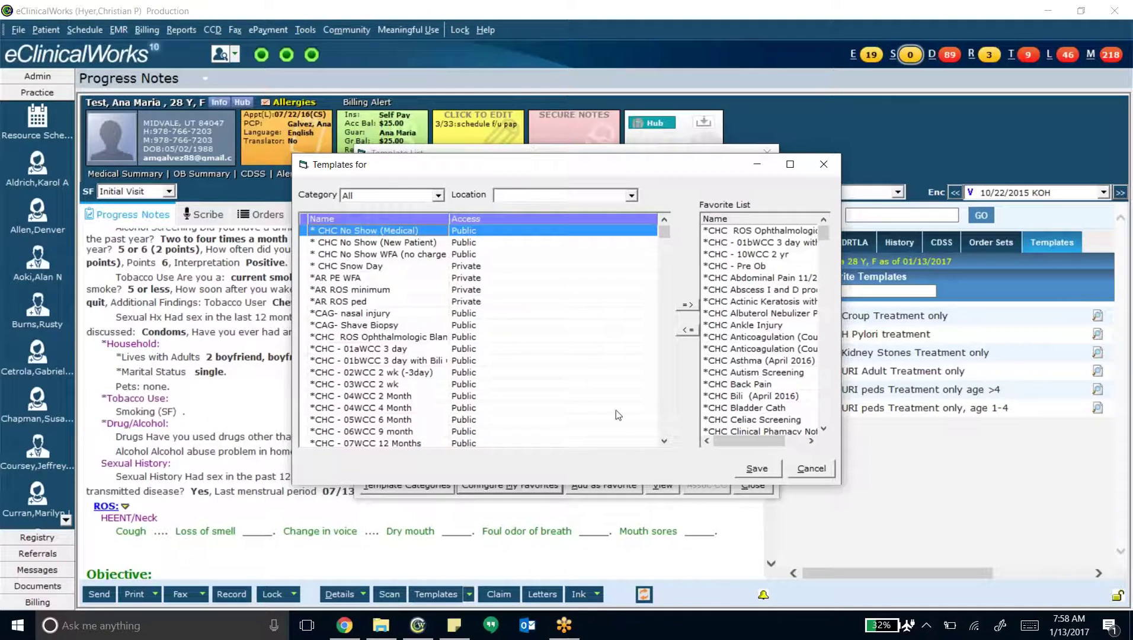
pyautogui.click(663, 441)
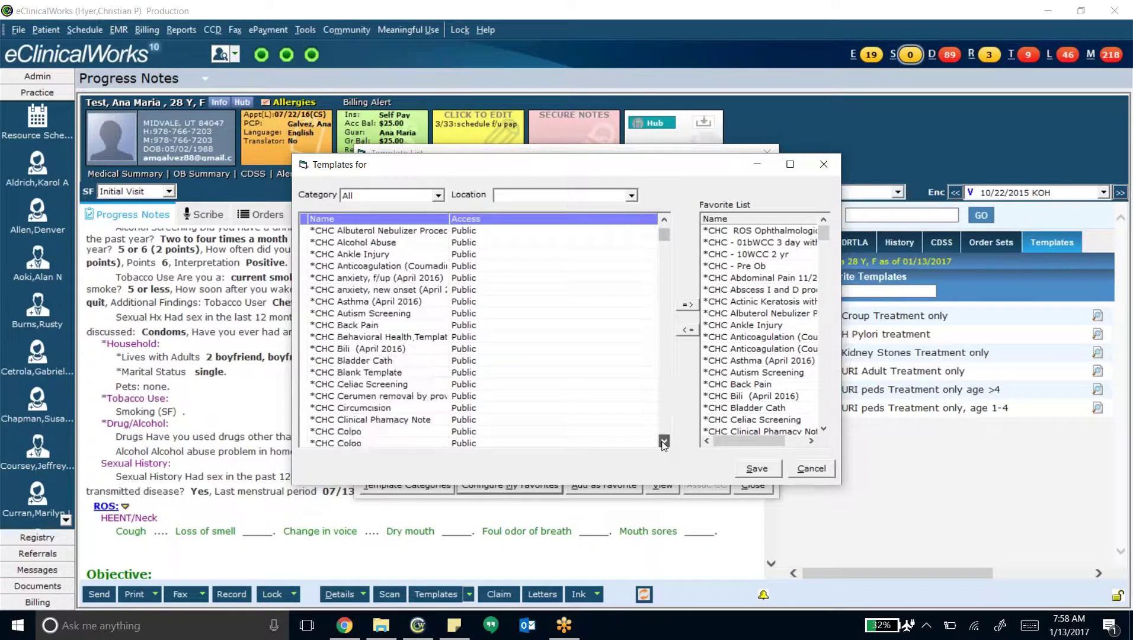
pyautogui.scroll(-15, 664, 441)
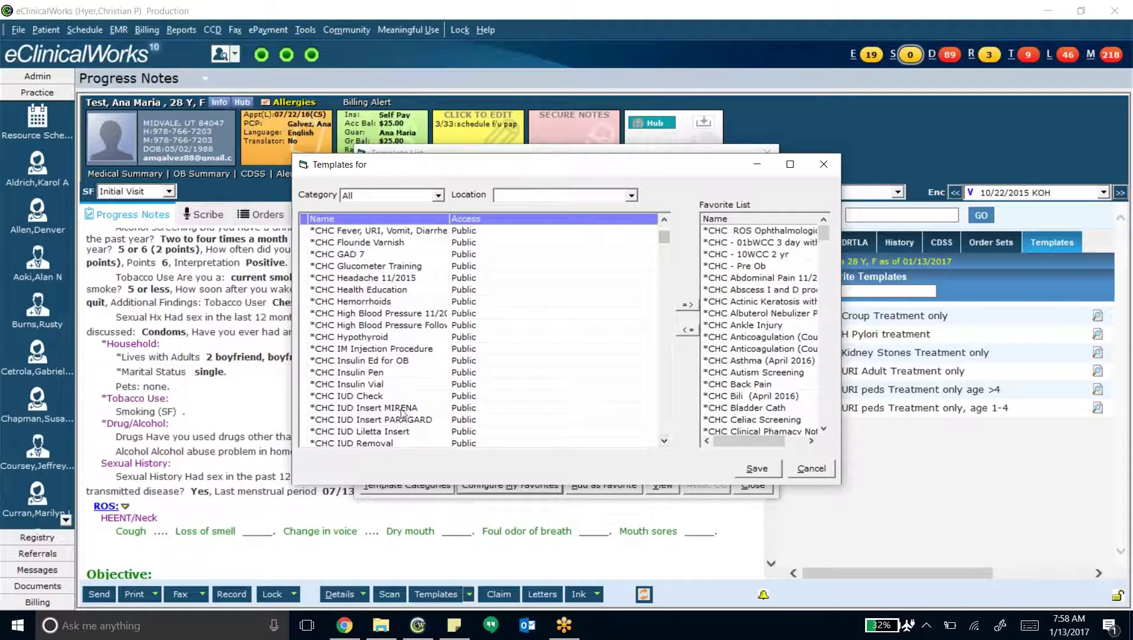
pyautogui.click(665, 441)
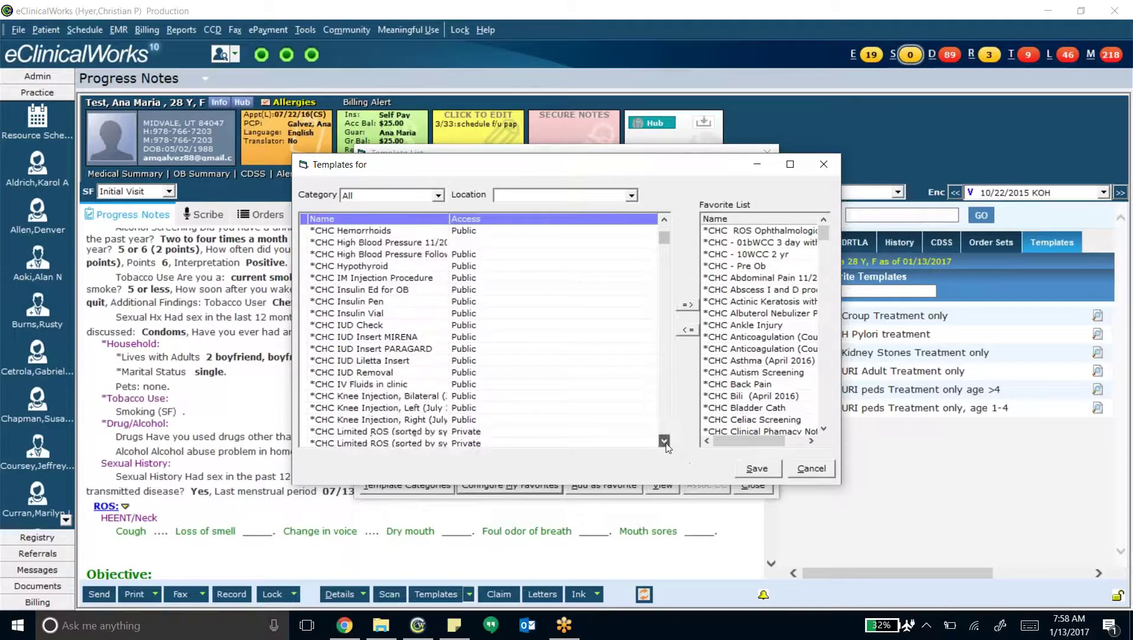
pyautogui.scroll(-20, 664, 440)
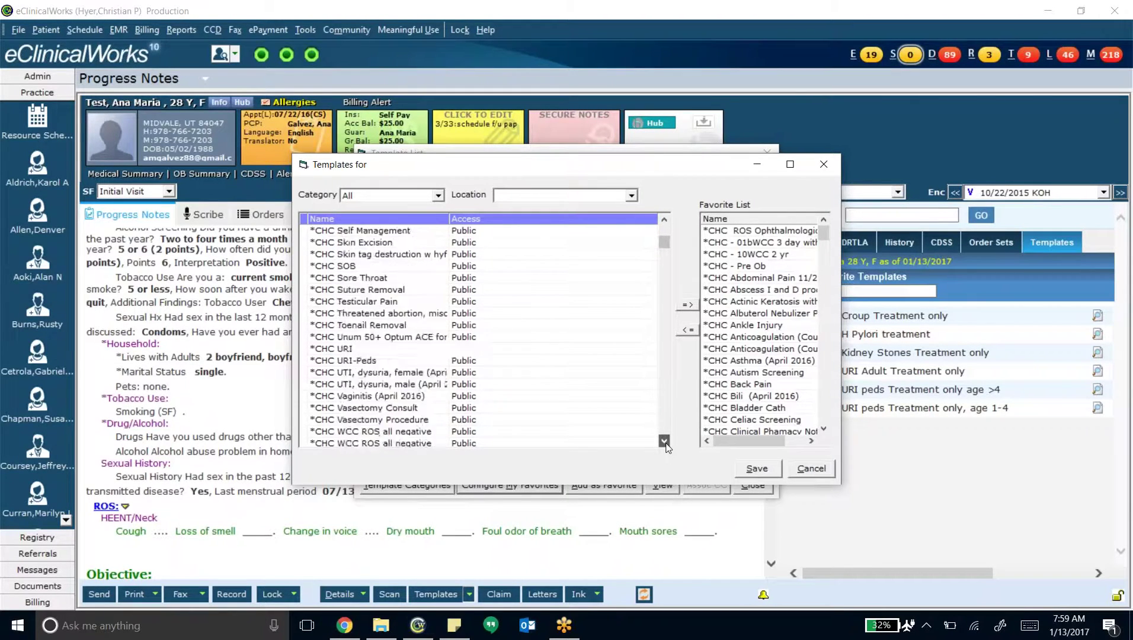
pyautogui.scroll(-4, 663, 441)
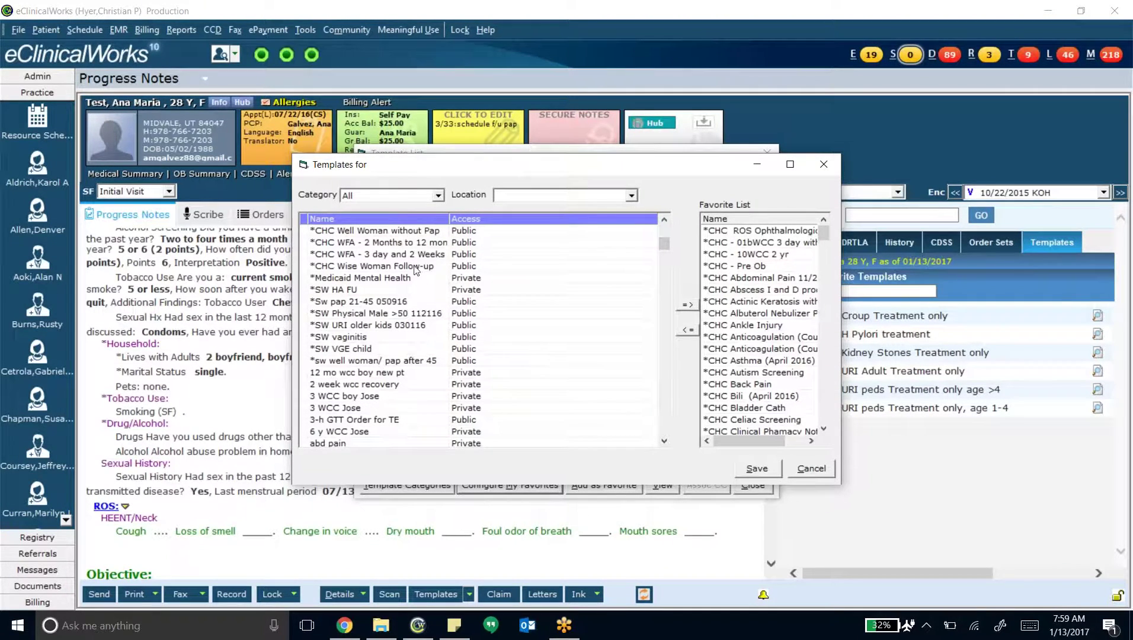
pyautogui.moveTo(417, 267); pyautogui.dragTo(414, 232)
pyautogui.scroll(12, 664, 223)
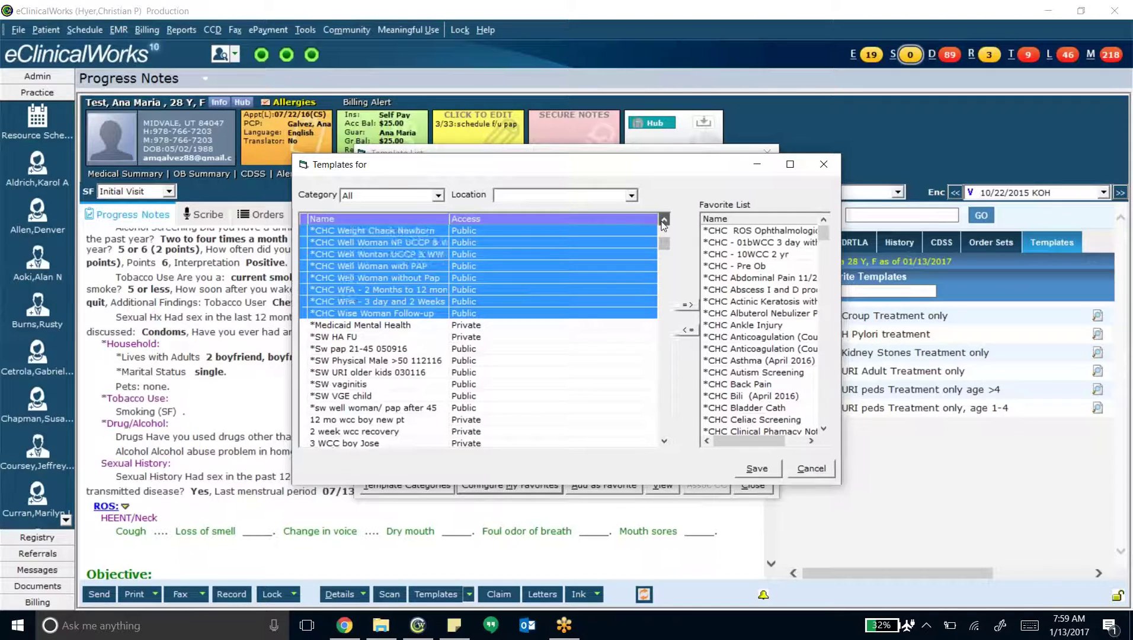
pyautogui.scroll(20, 663, 222)
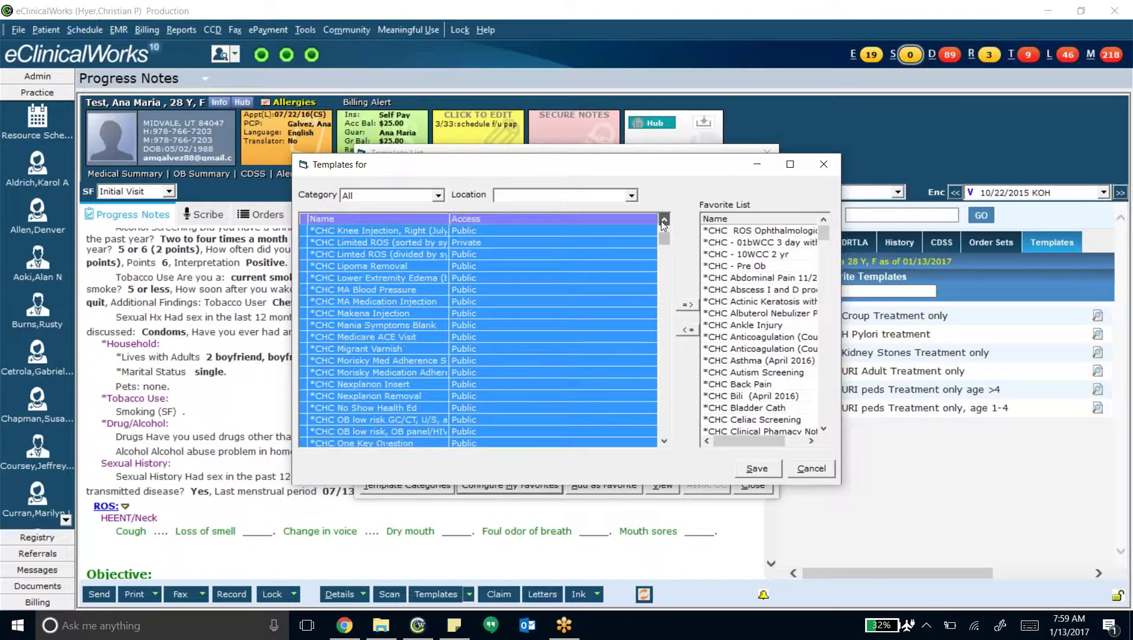
pyautogui.scroll(20, 664, 222)
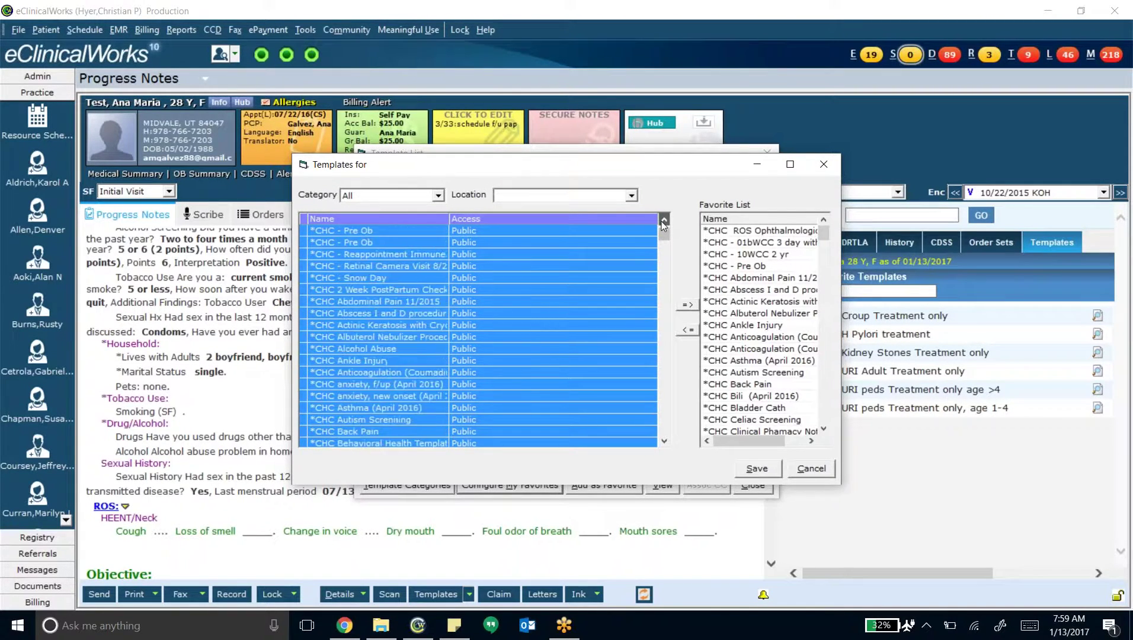
pyautogui.scroll(6, 664, 222)
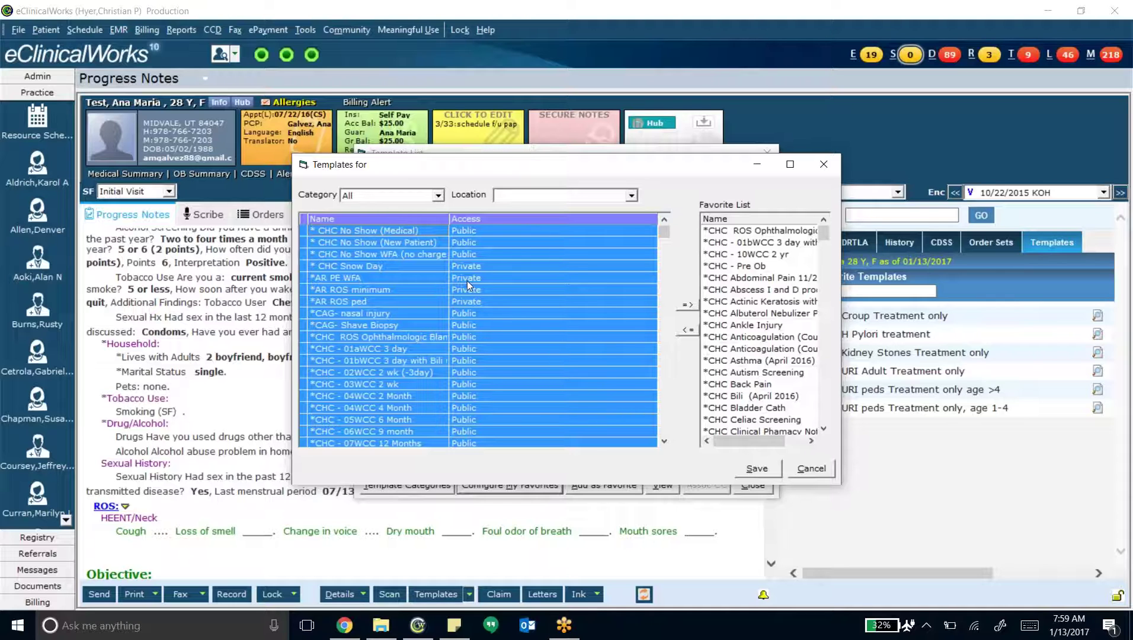
# Cancel the favorites setup without saving, then reopen and close the Template List
pyautogui.click(811, 469)
pyautogui.press('Escape')
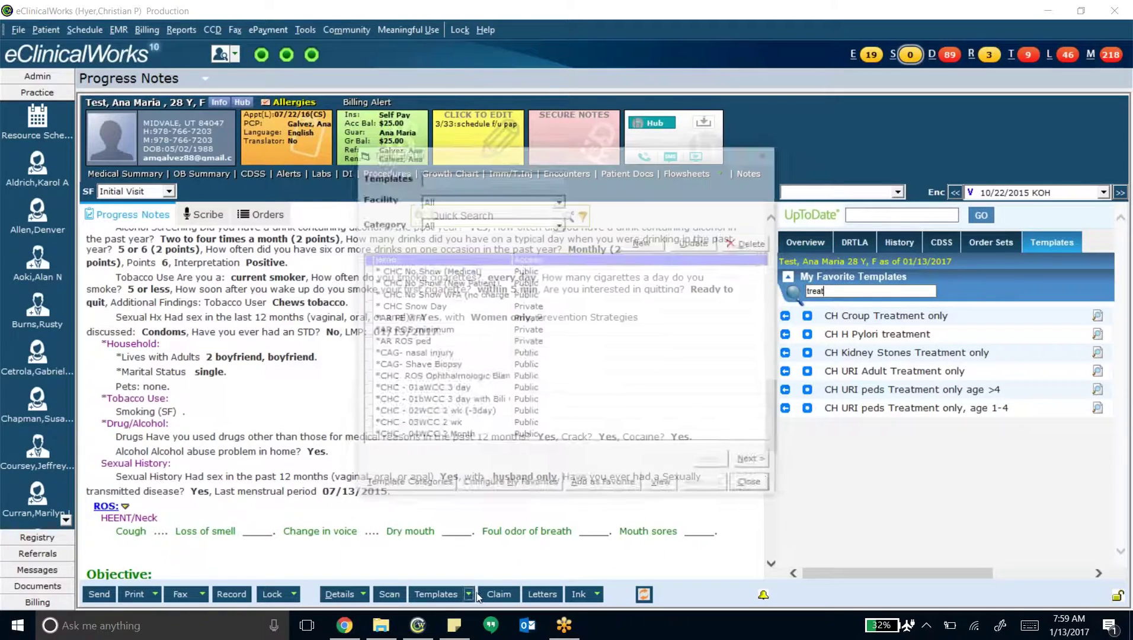
pyautogui.click(469, 594)
pyautogui.click(483, 565)
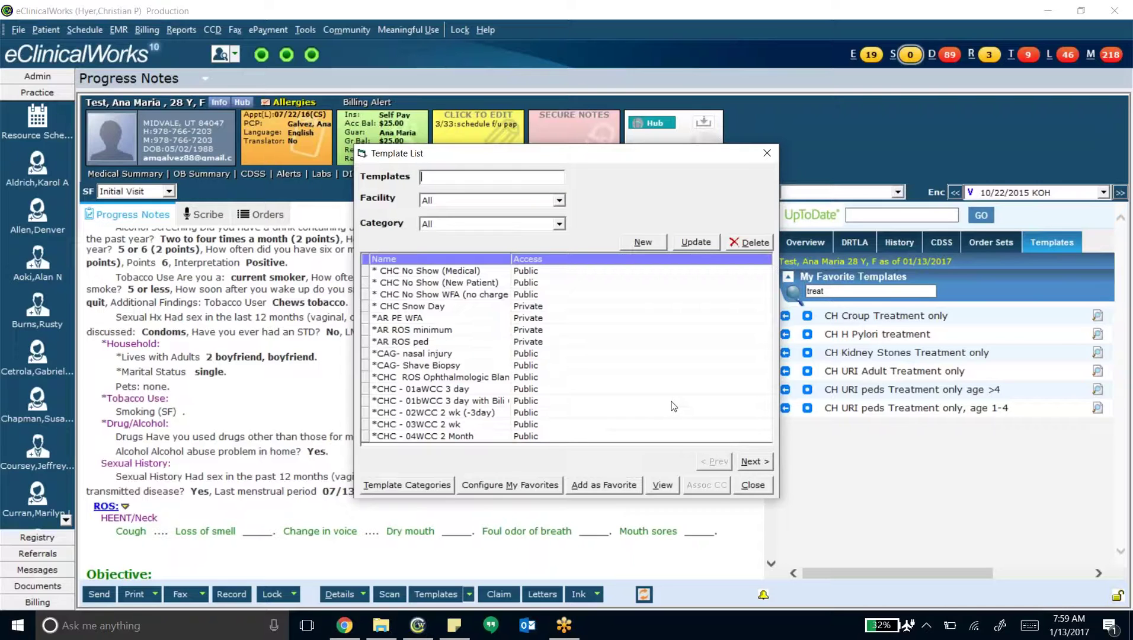
pyautogui.click(762, 492)
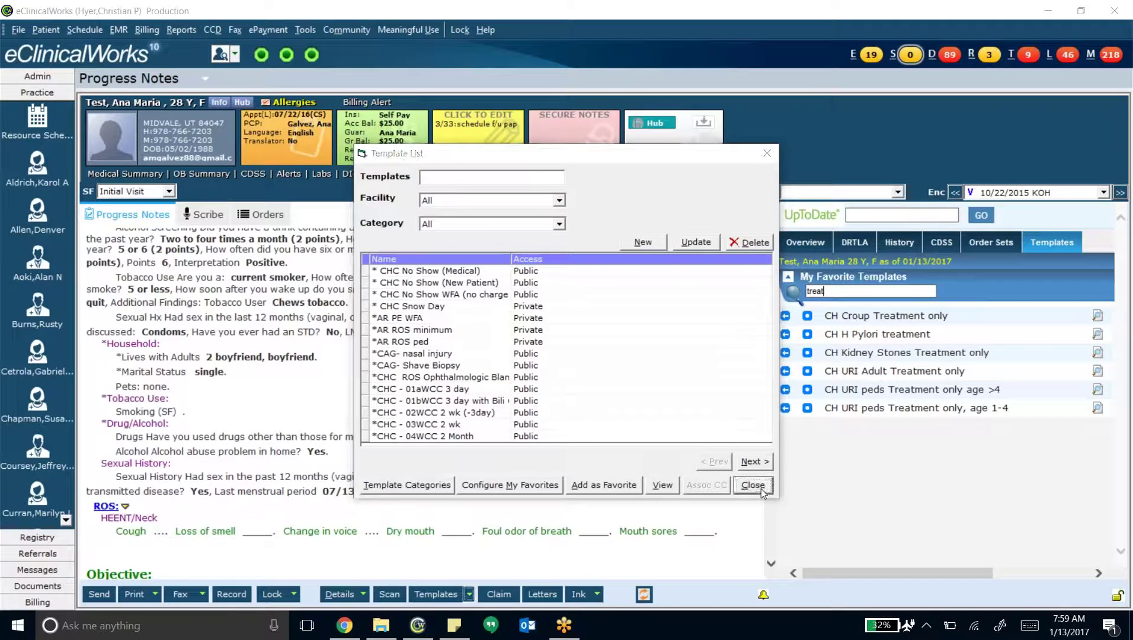